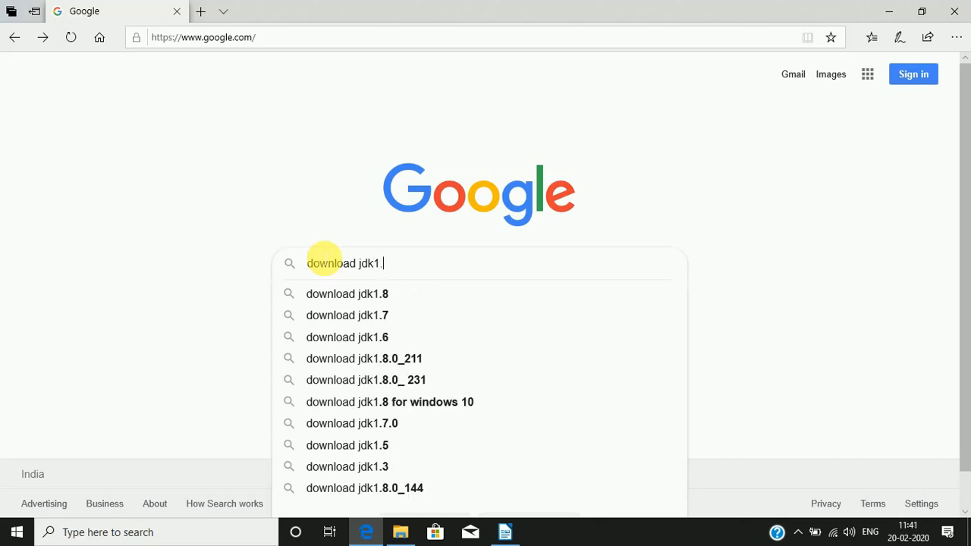
Step: Search Google for "download jdk1.8 for windows 10" and open Oracle's Java SE Development Kit 8 downloads page
text(8)
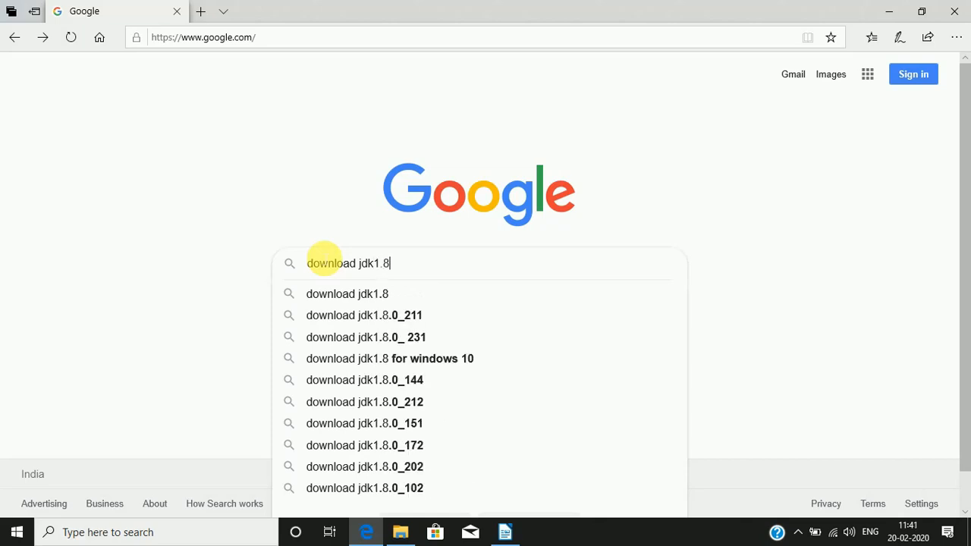
click(365, 358)
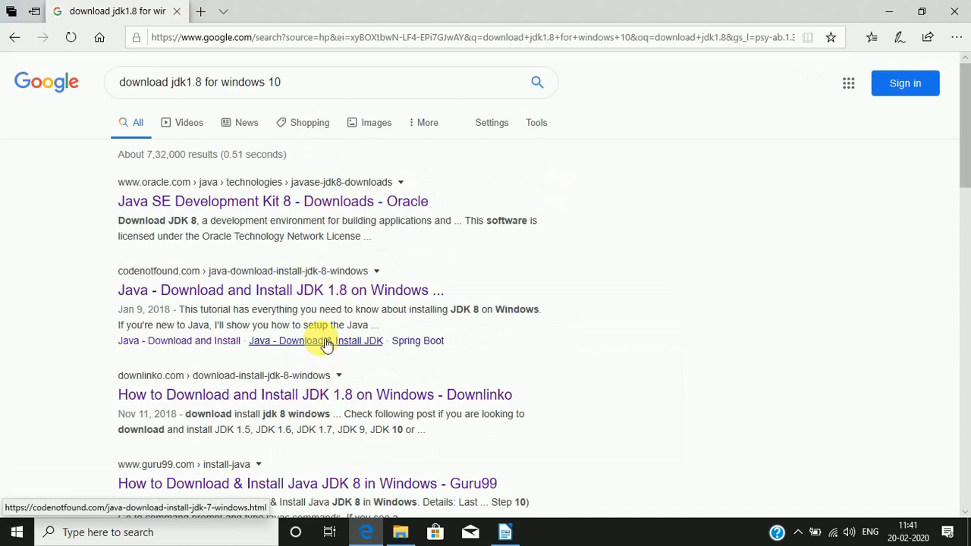
click(281, 203)
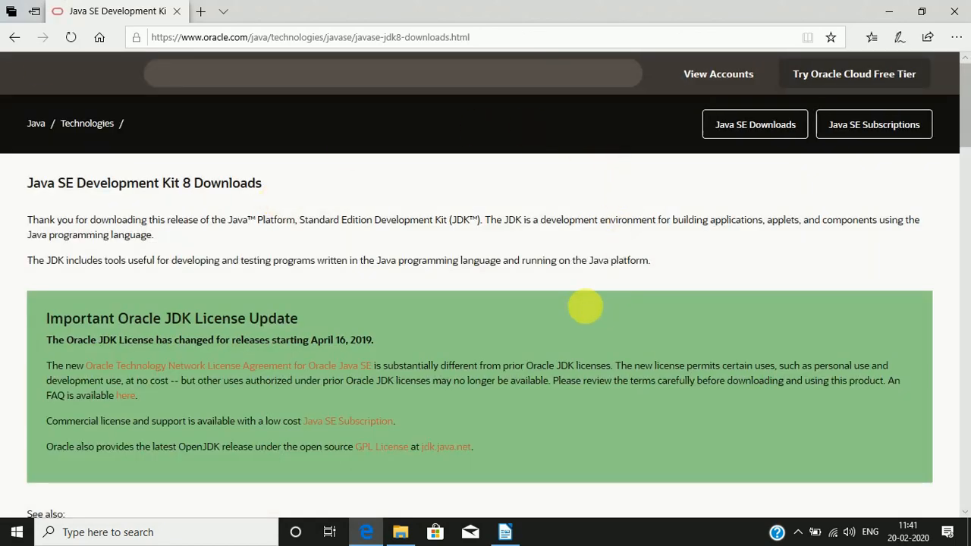
Step: Choose the Windows x64 installer jdk-8u241-windows-x64.exe and accept the Oracle Technology Network License Agreement for Oracle Java SE
scroll(585, 306, down, 1)
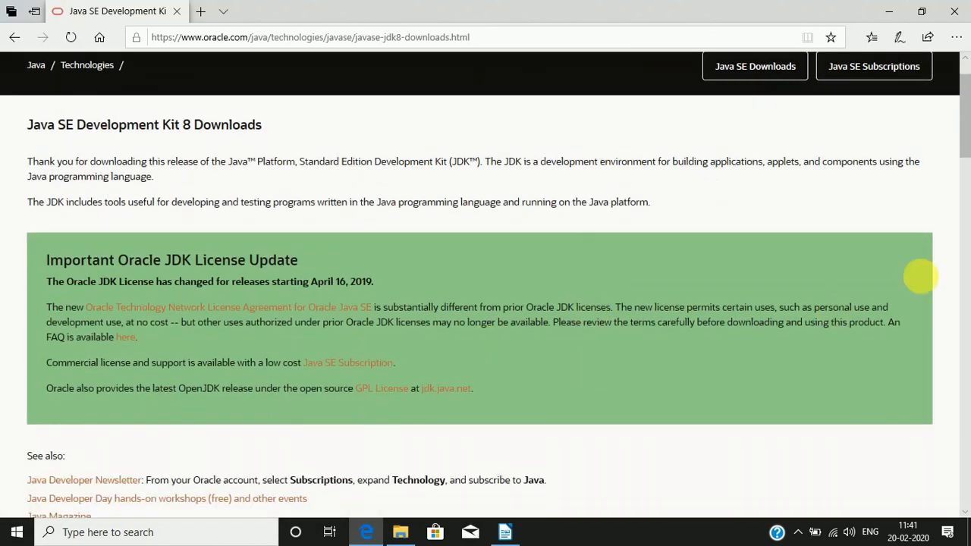
scroll(385, 360, down, 3)
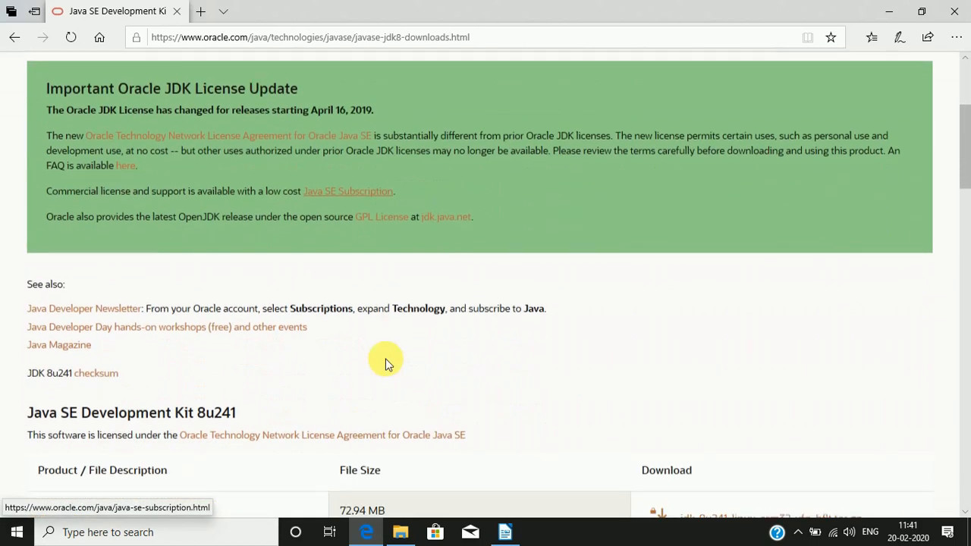
scroll(385, 363, down, 4)
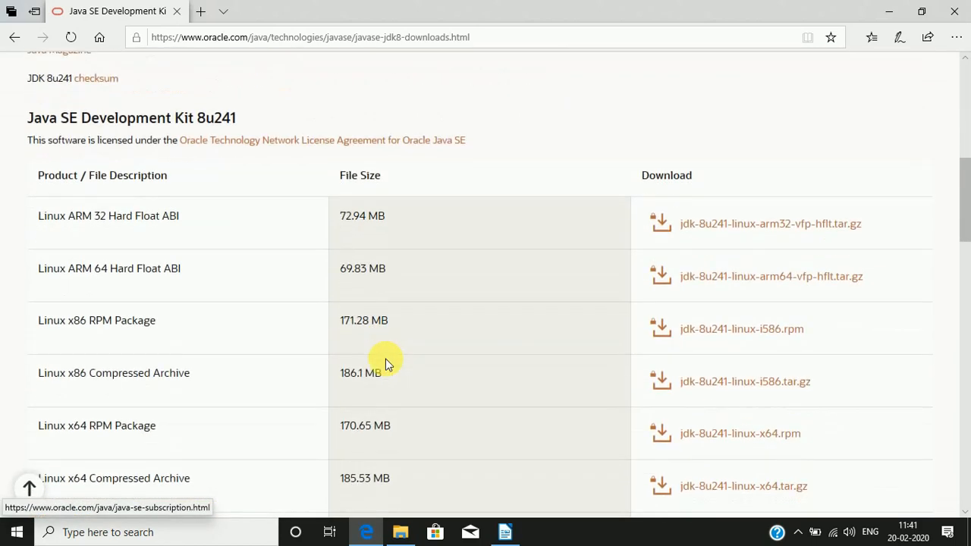
scroll(386, 364, down, 1)
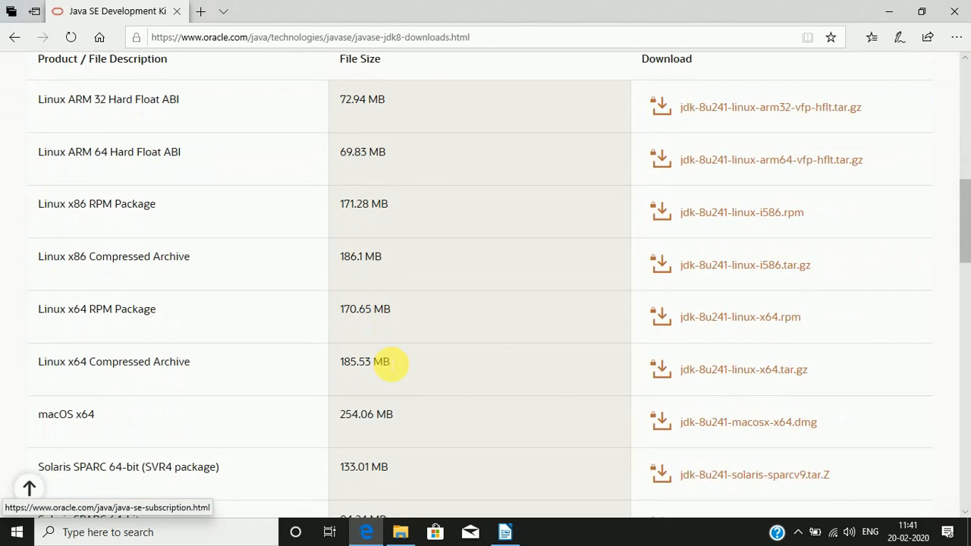
scroll(390, 364, down, 1)
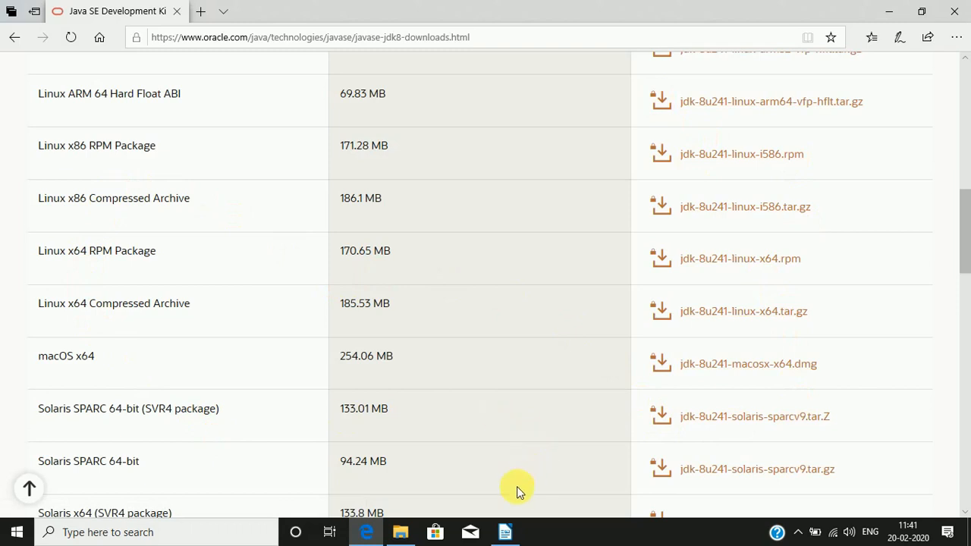
scroll(517, 490, down, 5)
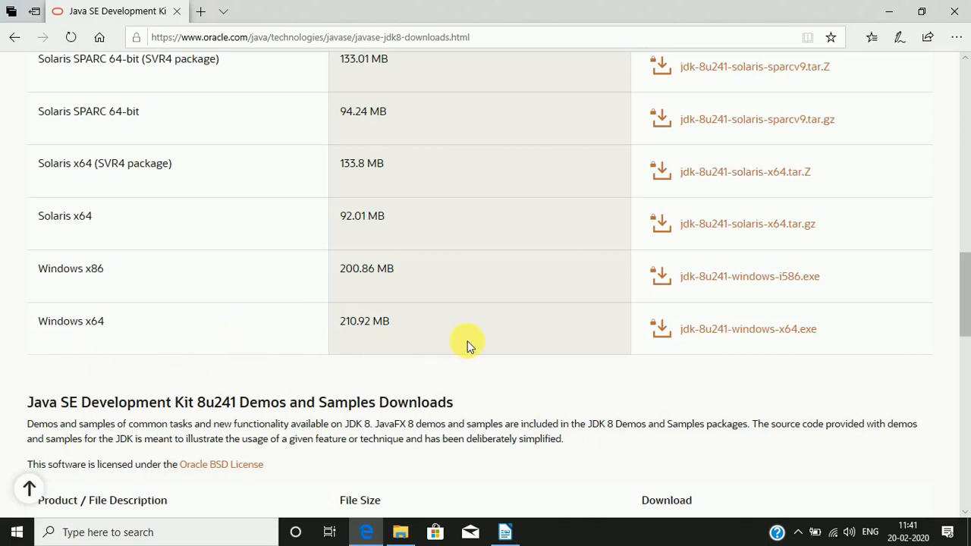
click(734, 330)
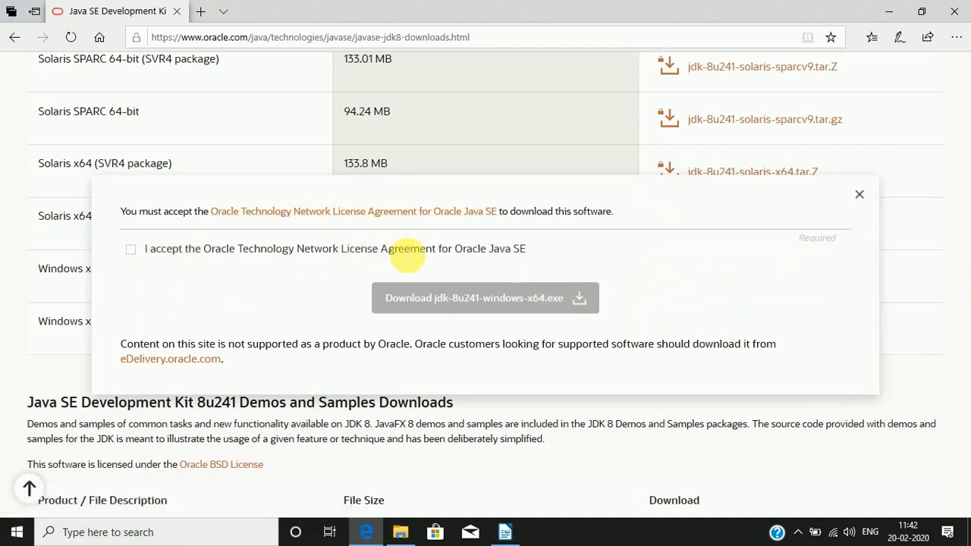
click(130, 252)
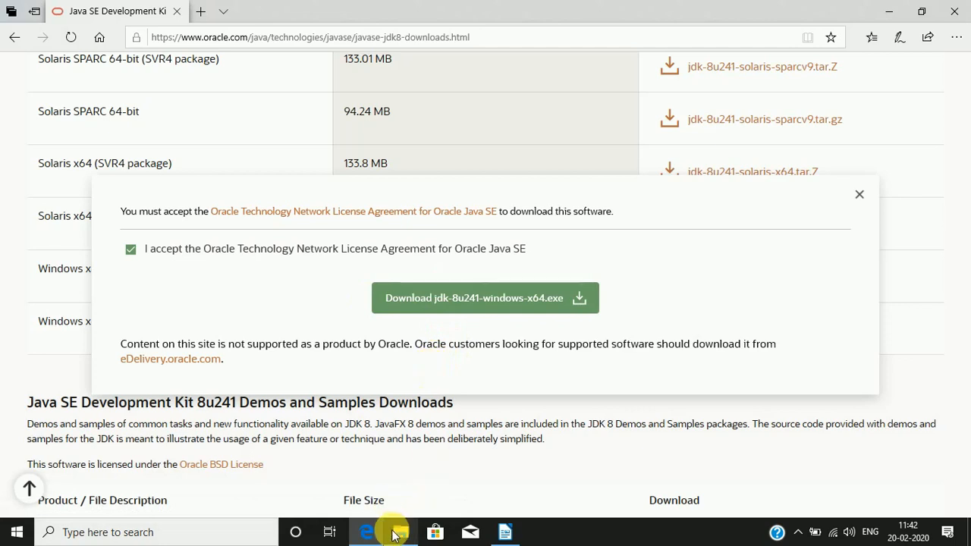
Step: Switch to the Downloads folder in File Explorer and launch the jdk-8u241-windows-x64 installer
mouse_move(399, 535)
click(400, 467)
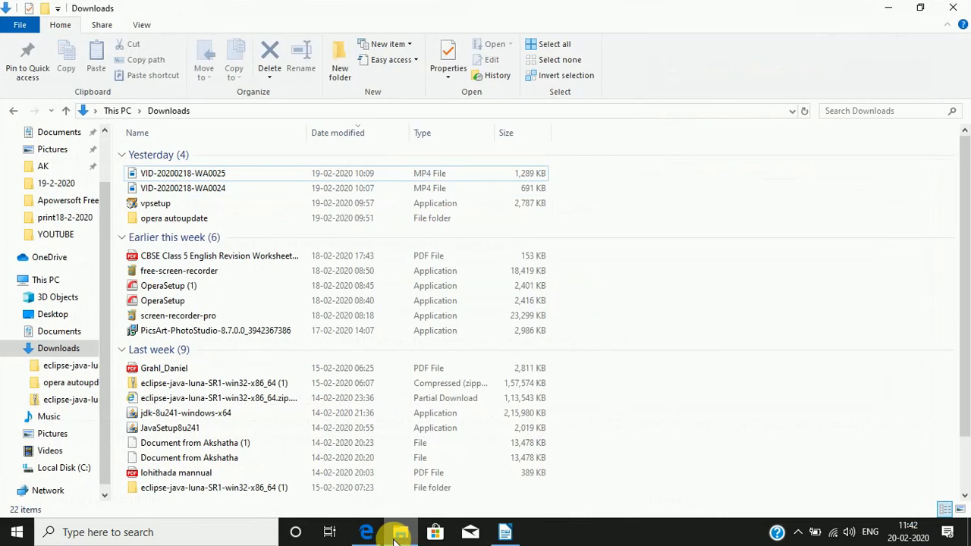
click(140, 415)
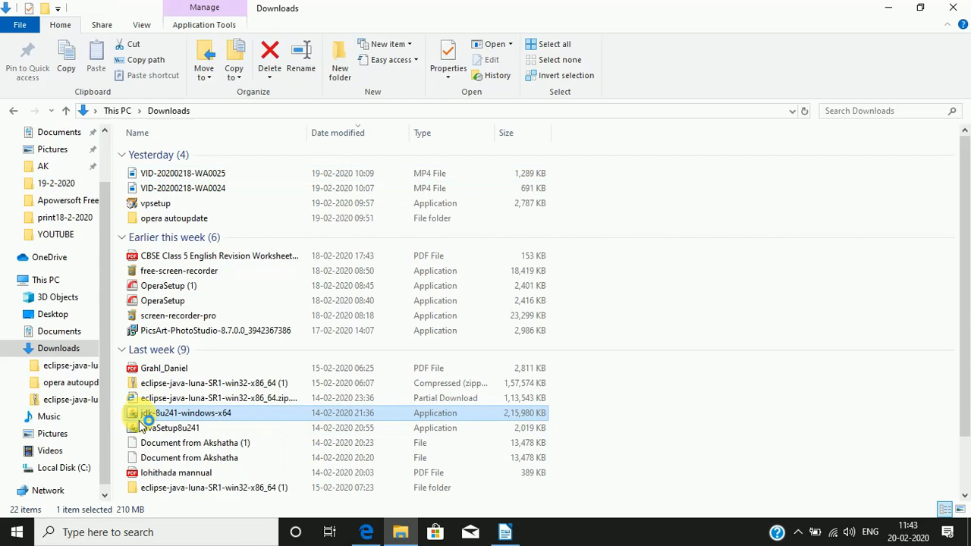
double_click(139, 422)
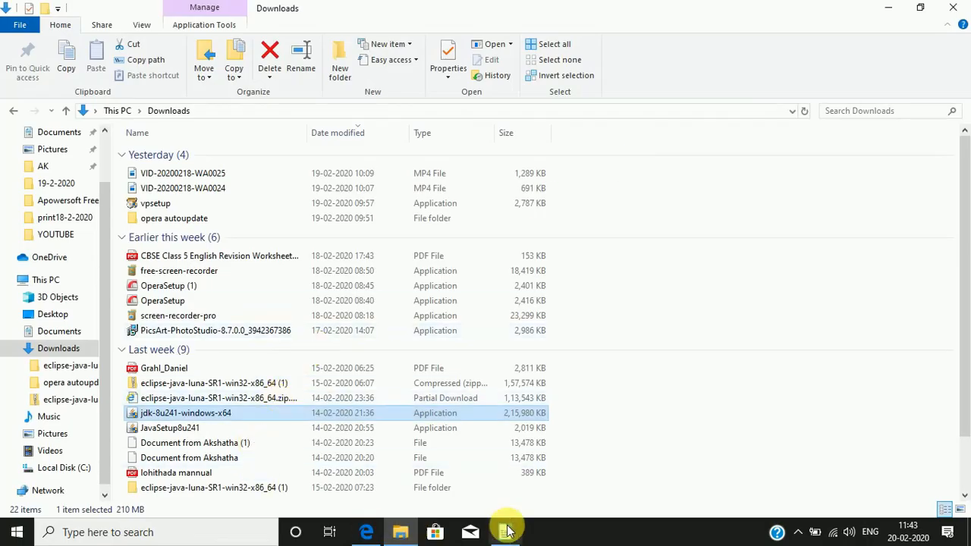
Step: Switch to the jdk istallation steps.odt document in LibreOffice Writer and review the Step 2 instructions for running the installer
mouse_move(510, 533)
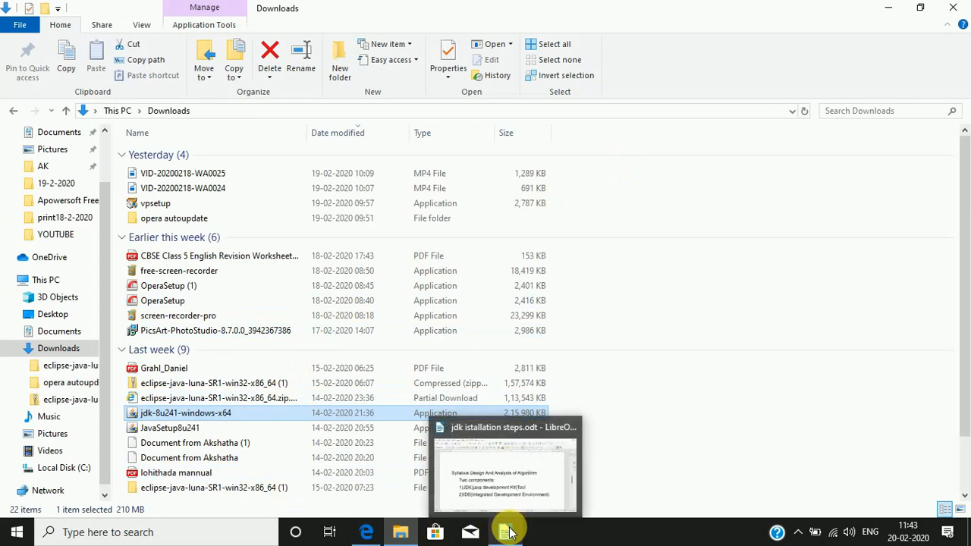
click(508, 532)
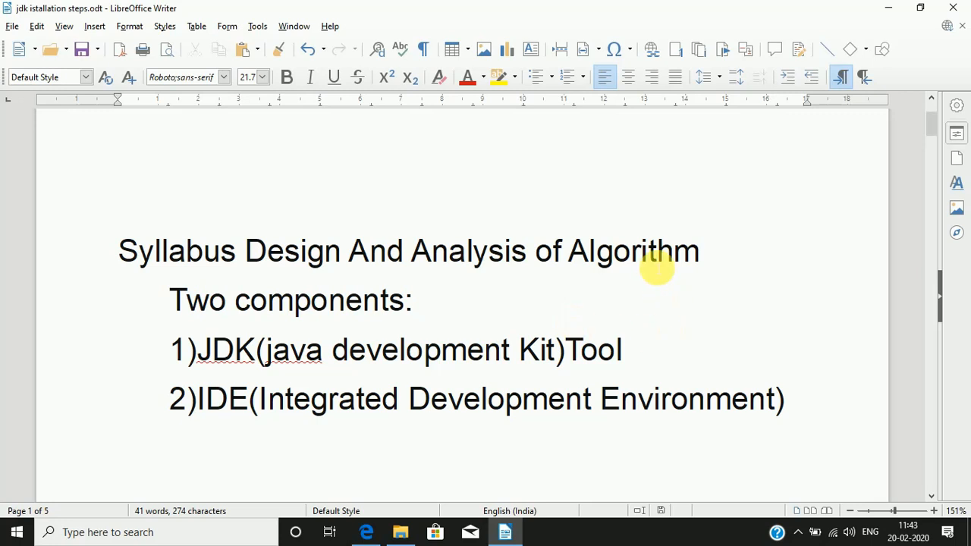
scroll(653, 329, down, 15)
scroll(642, 320, down, 8)
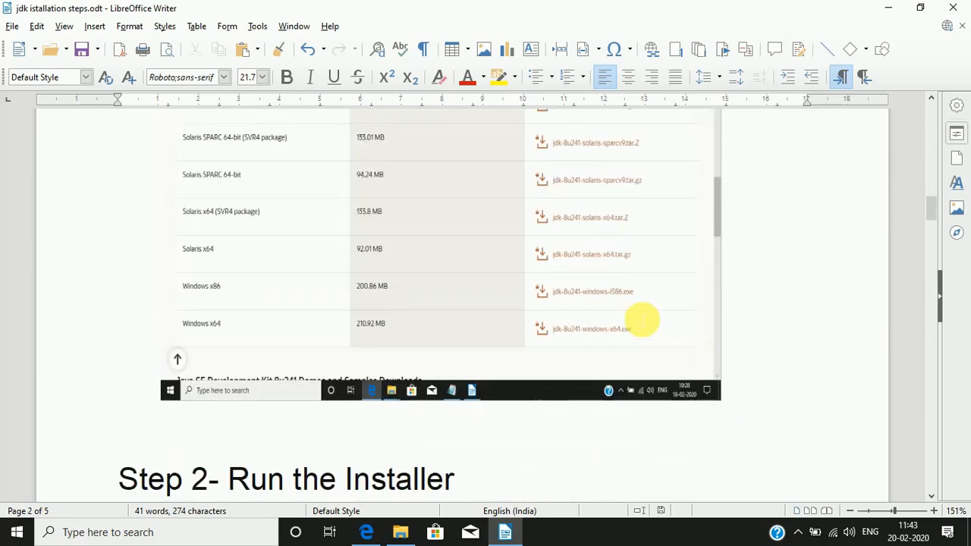
scroll(642, 321, up, 4)
scroll(641, 320, down, 10)
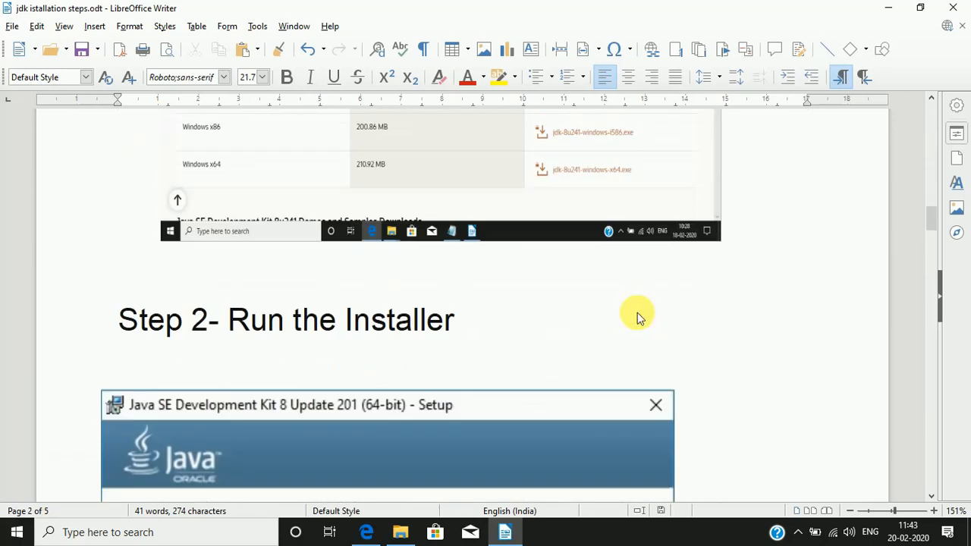
scroll(637, 312, up, 3)
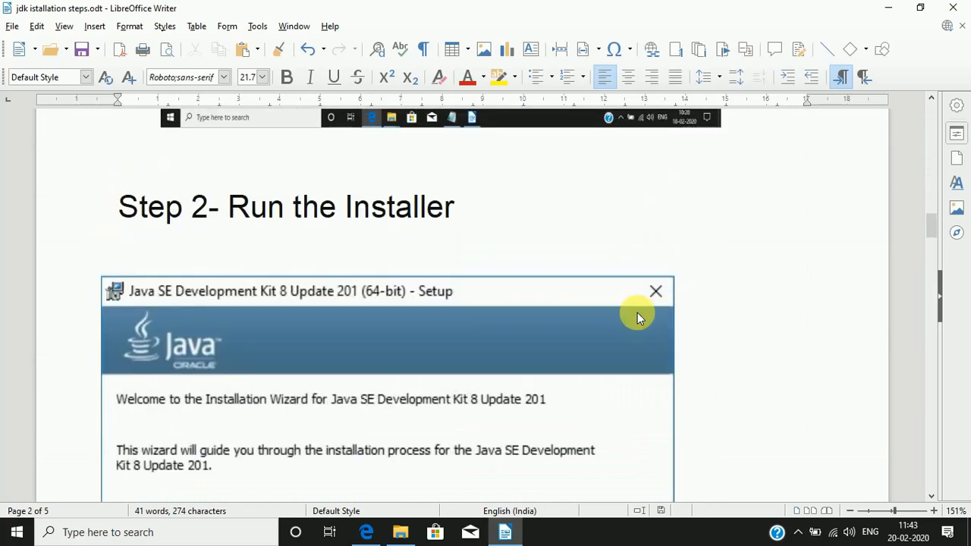
scroll(637, 312, down, 1)
scroll(637, 312, down, 2)
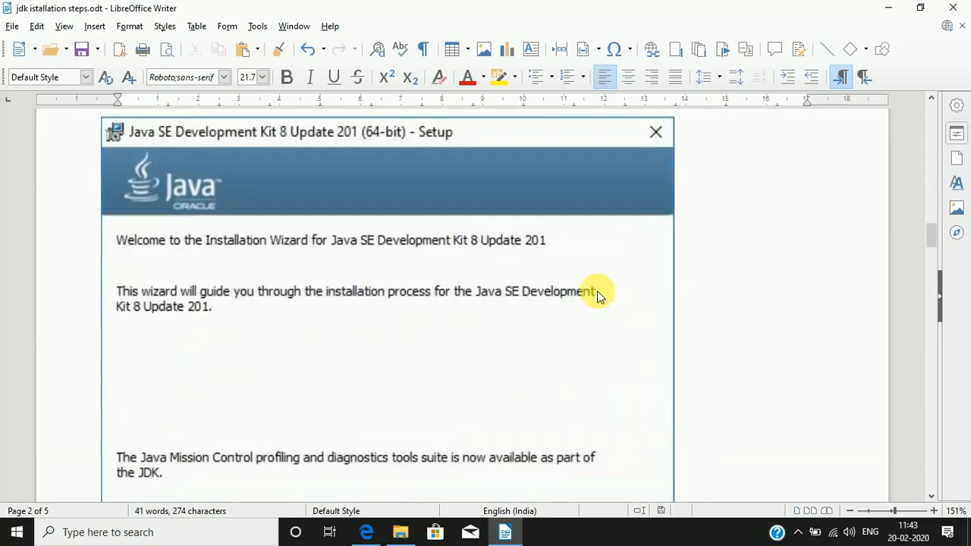
scroll(263, 238, down, 1)
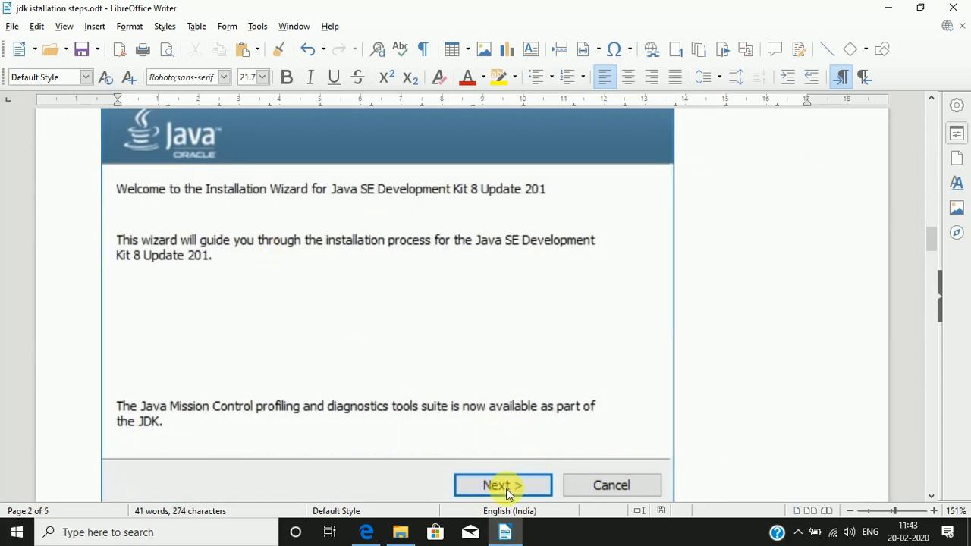
scroll(506, 489, down, 7)
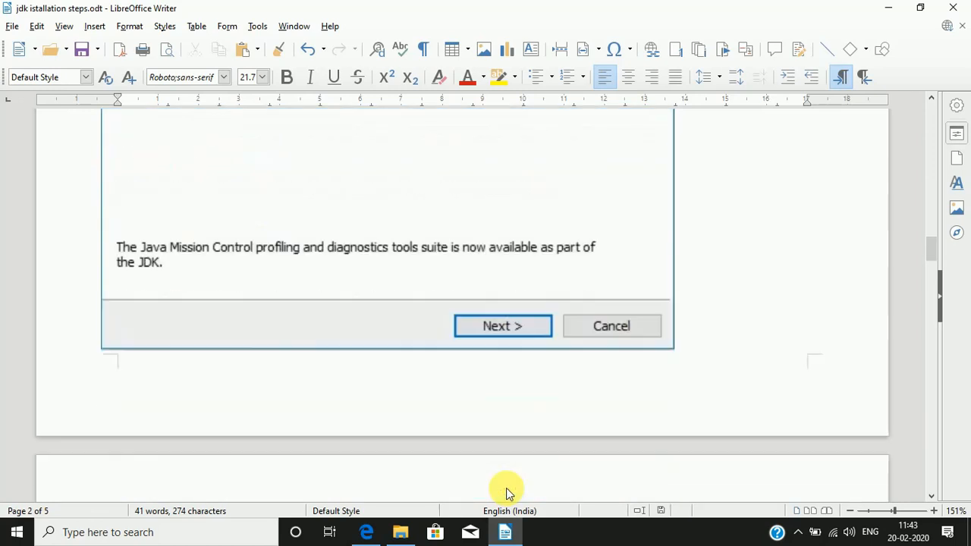
Step: Examine the Step 3 Custom Setup instructions, including the optional features and the JDK install location
scroll(506, 488, down, 5)
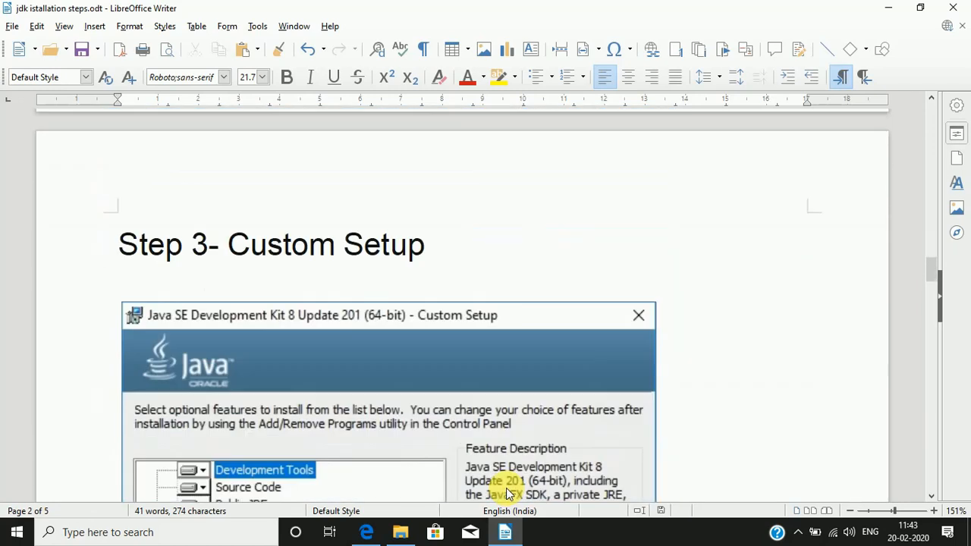
scroll(501, 485, up, 2)
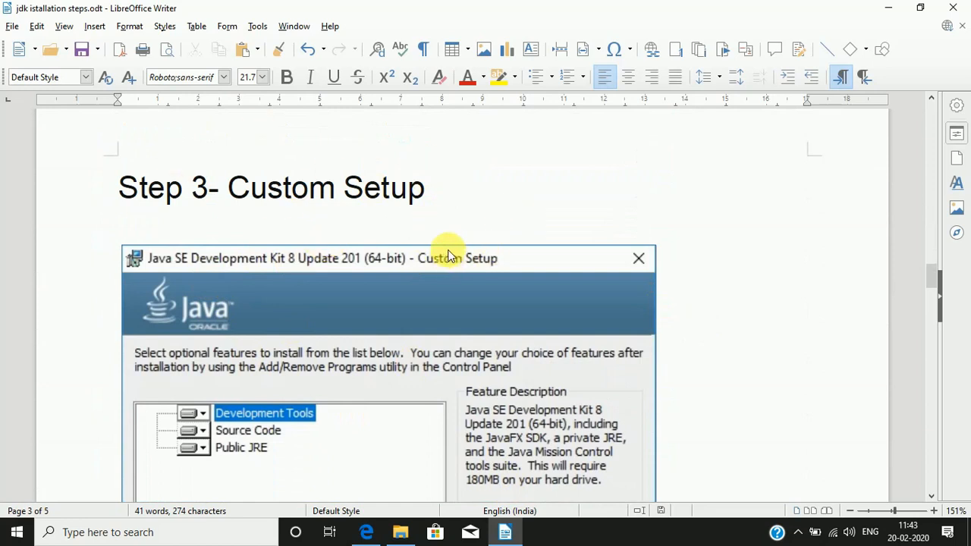
scroll(447, 254, down, 4)
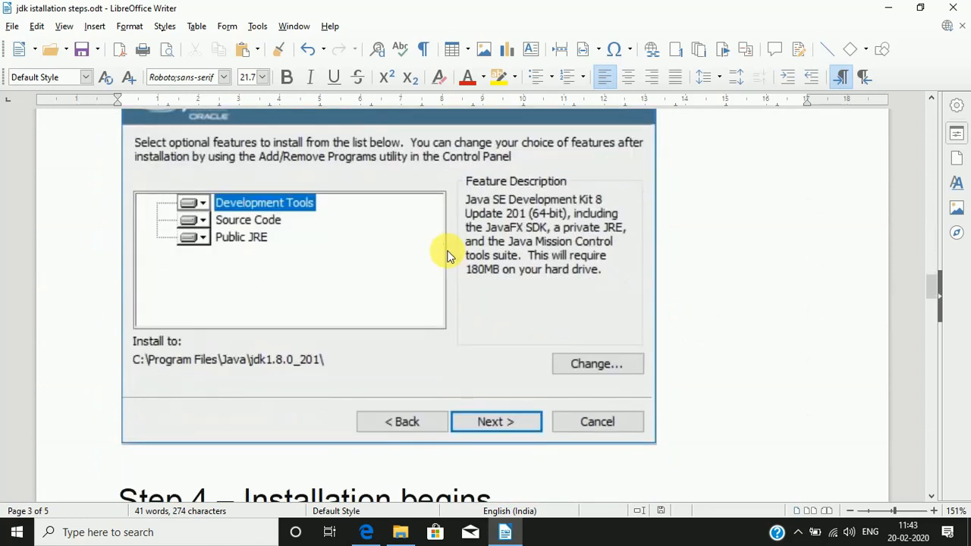
scroll(448, 256, down, 1)
scroll(448, 256, up, 2)
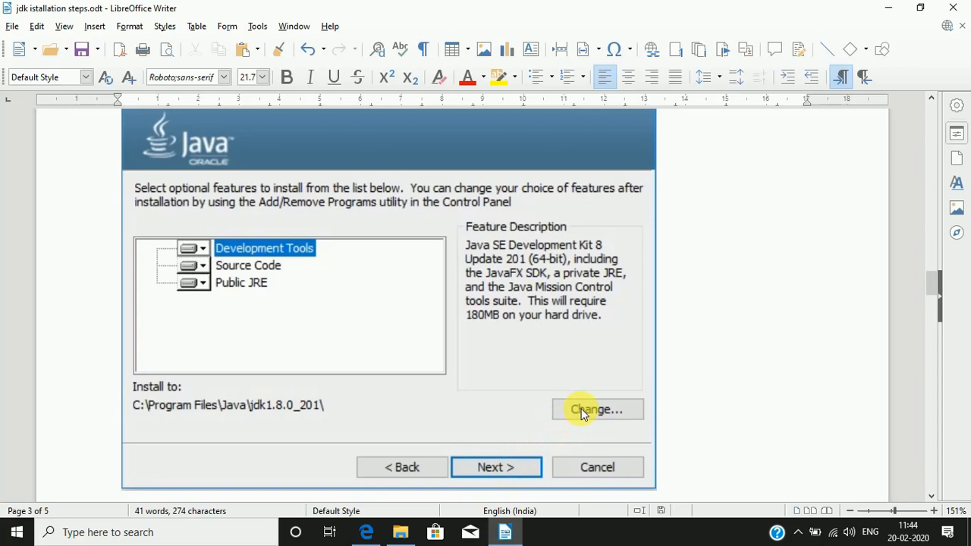
scroll(577, 409, down, 1)
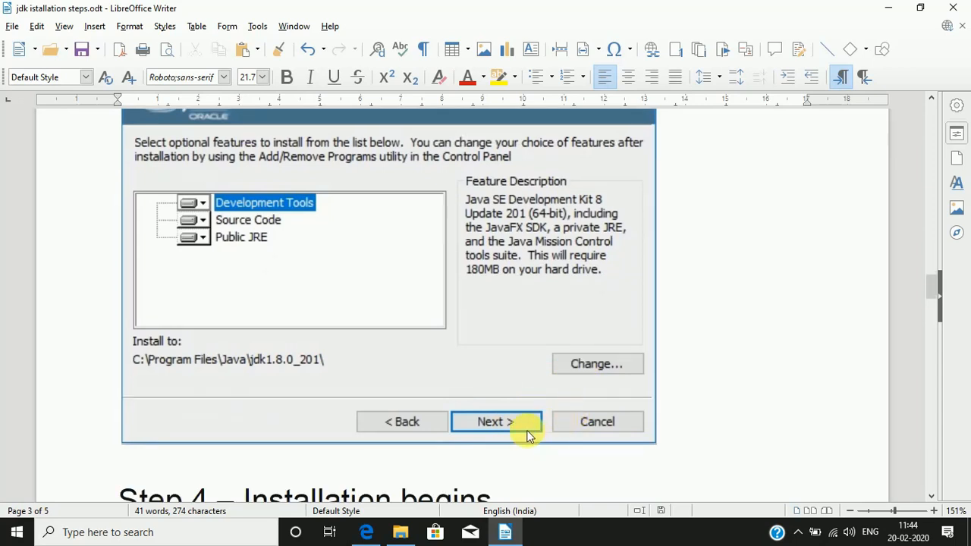
Step: Review the Step 4 installation screens covering the progress window, the Change in License Terms notice and the Java destination folder
scroll(506, 422, down, 3)
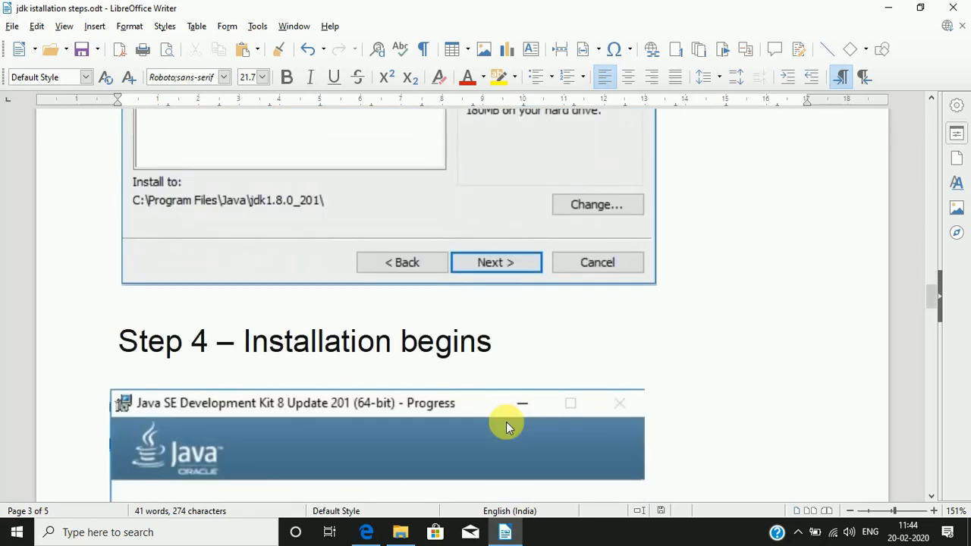
scroll(506, 420, down, 4)
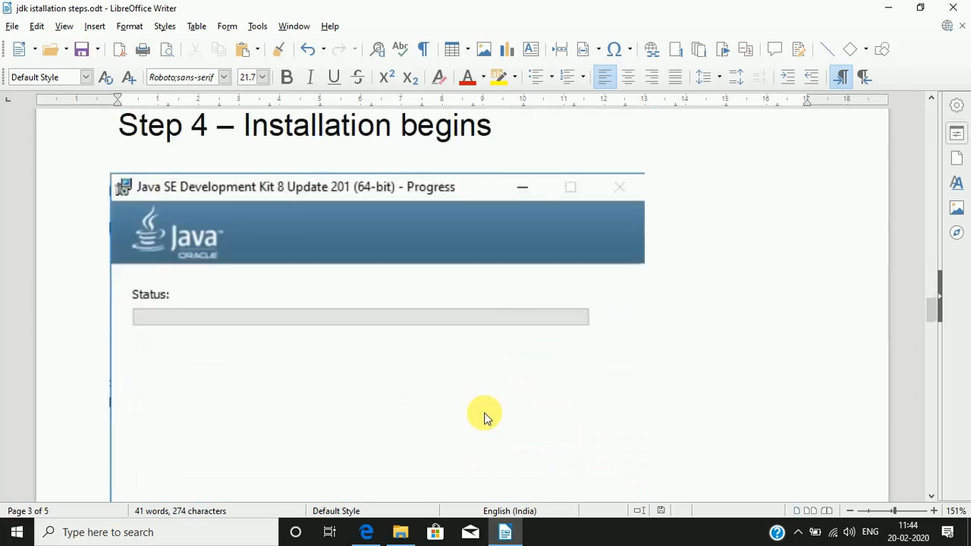
scroll(357, 440, down, 2)
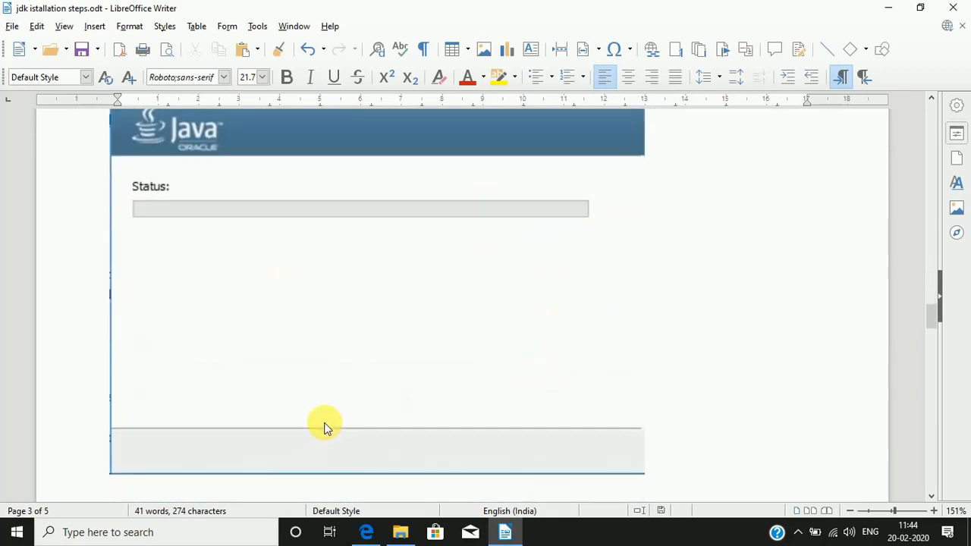
scroll(324, 421, down, 5)
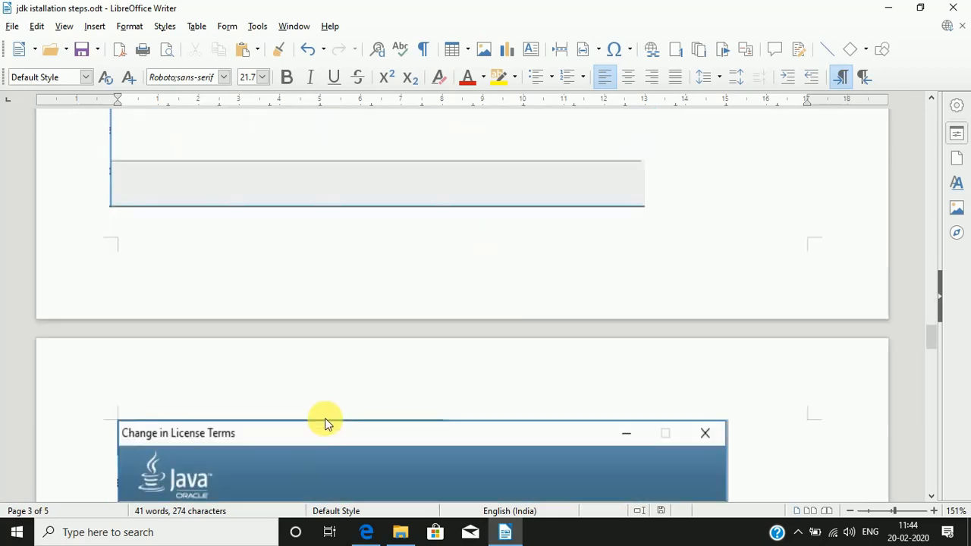
scroll(325, 419, down, 2)
scroll(326, 417, down, 3)
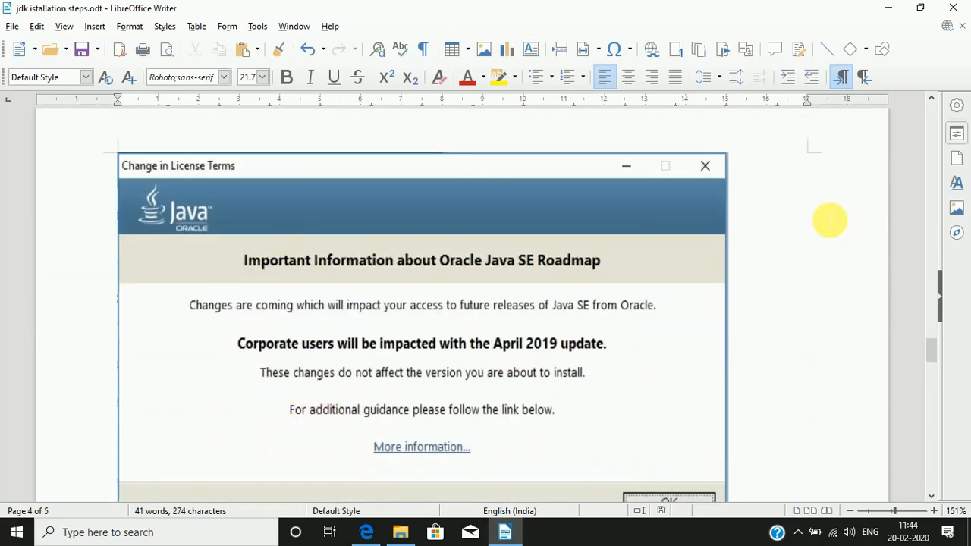
scroll(568, 369, down, 4)
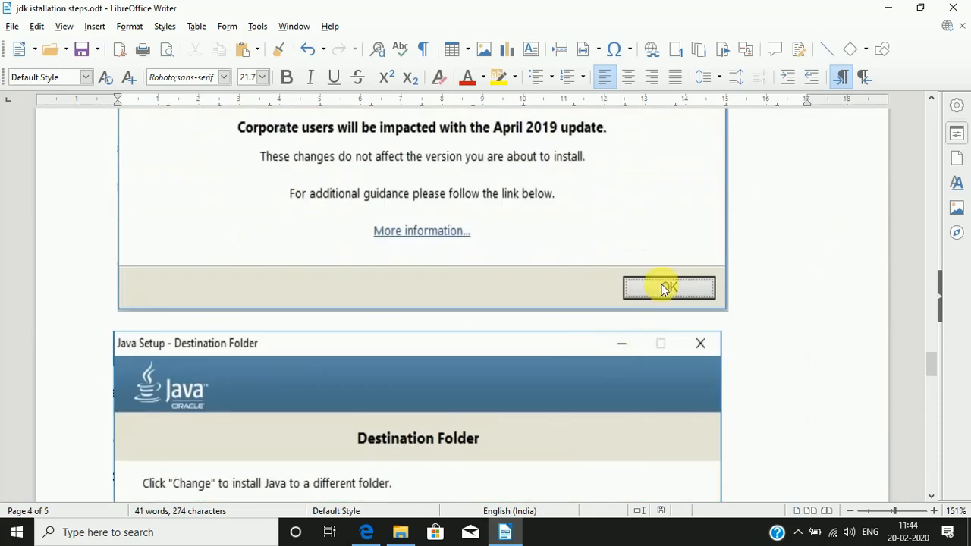
scroll(662, 288, down, 3)
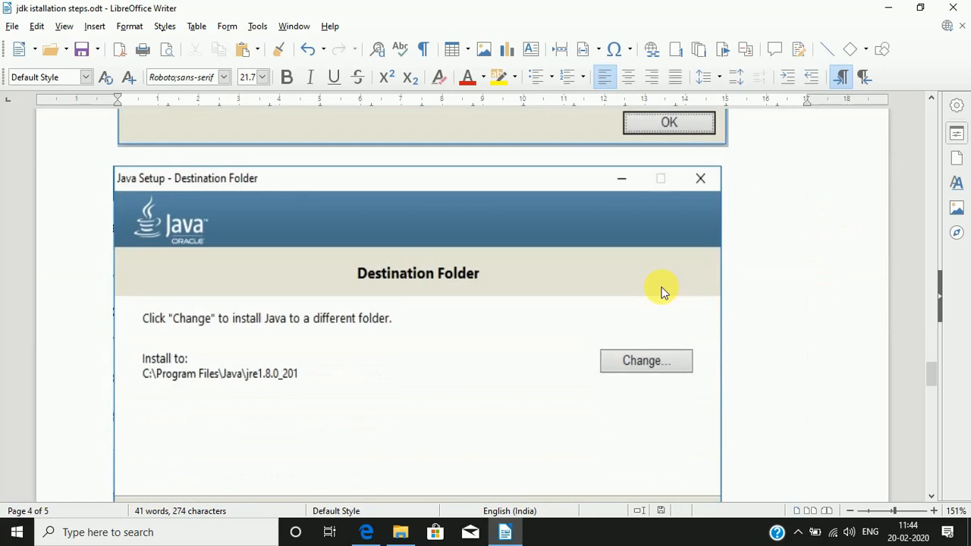
scroll(661, 289, down, 2)
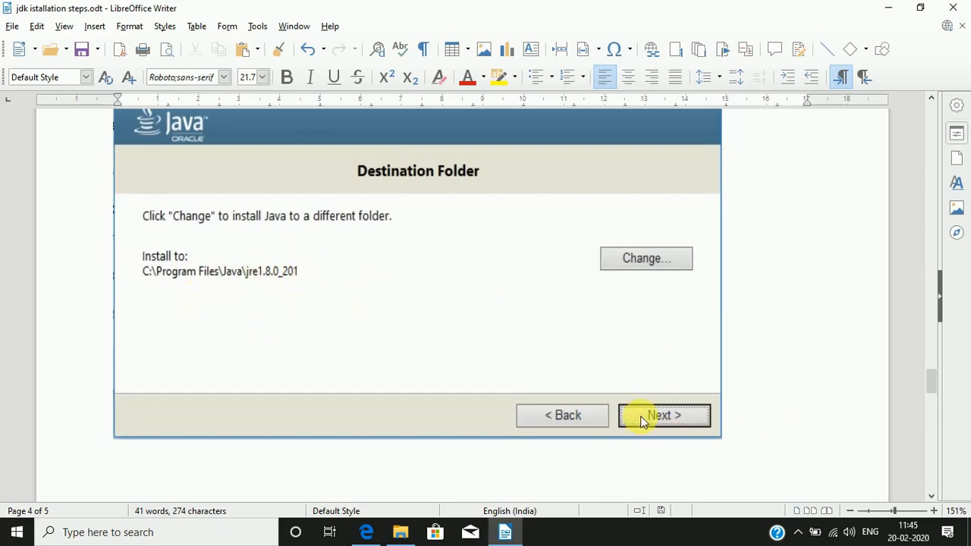
Step: Review the JDK installation completion screen and the Step 5 instruction about checking the installed Java version
scroll(642, 419, down, 10)
scroll(645, 422, down, 6)
scroll(444, 402, up, 3)
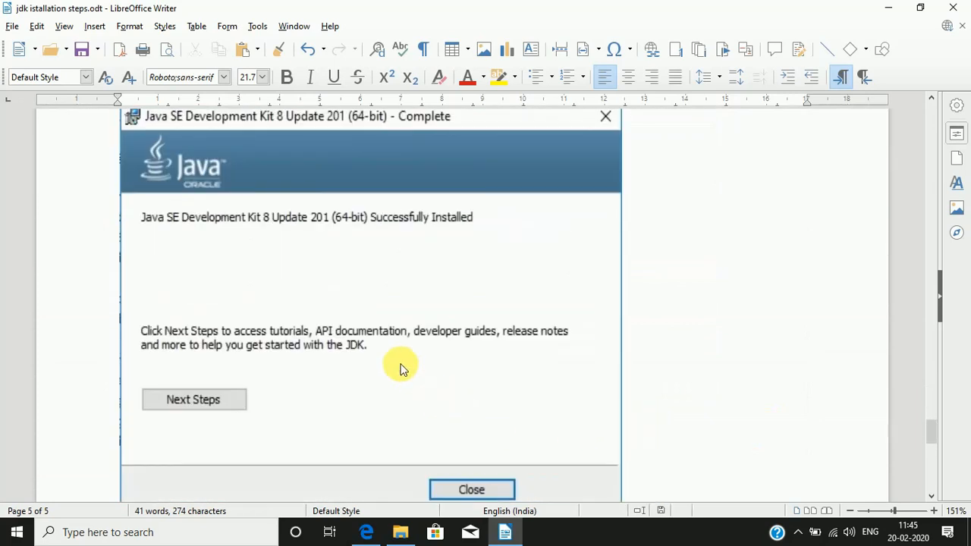
scroll(465, 491, down, 1)
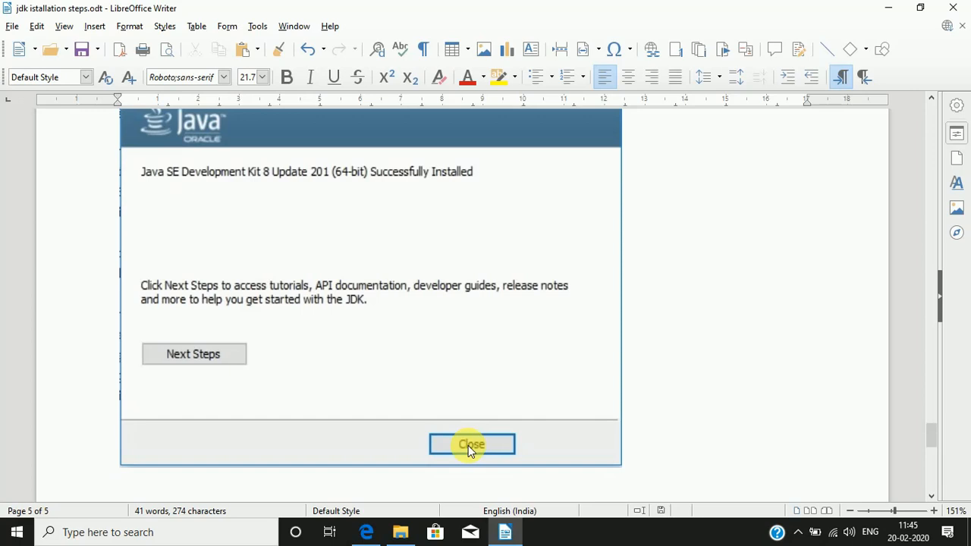
scroll(468, 448, down, 5)
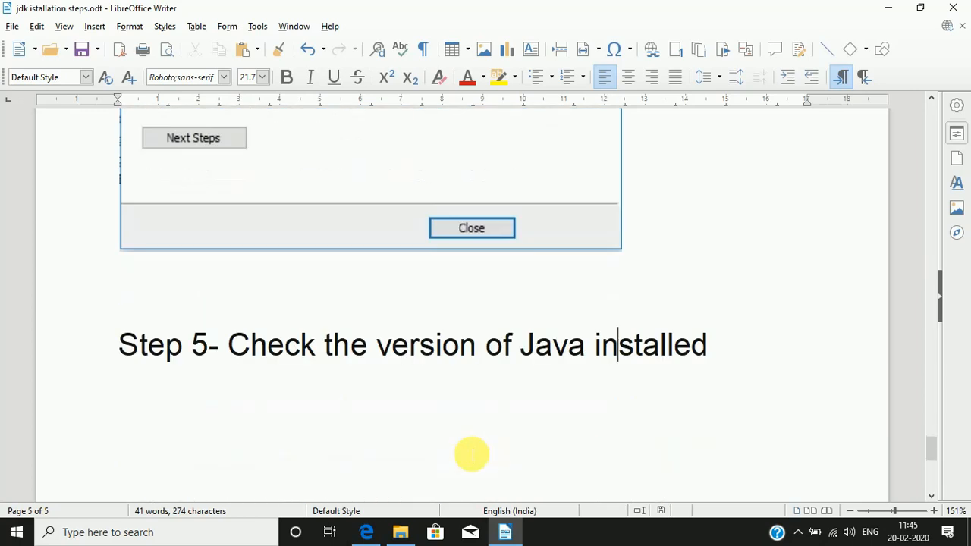
scroll(472, 453, down, 3)
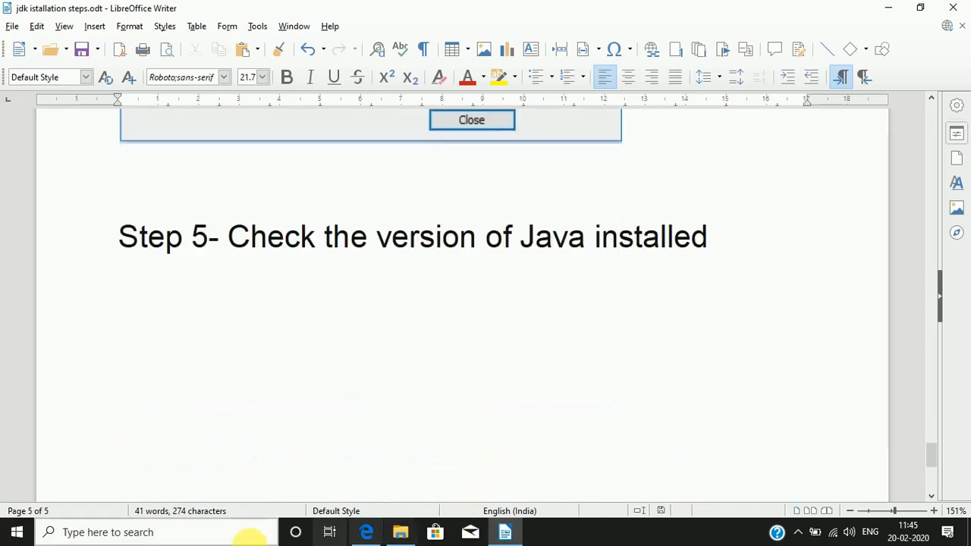
Step: Open a maximized Command Prompt, run java -version to check the installed Java version, and minimize the window
click(48, 532)
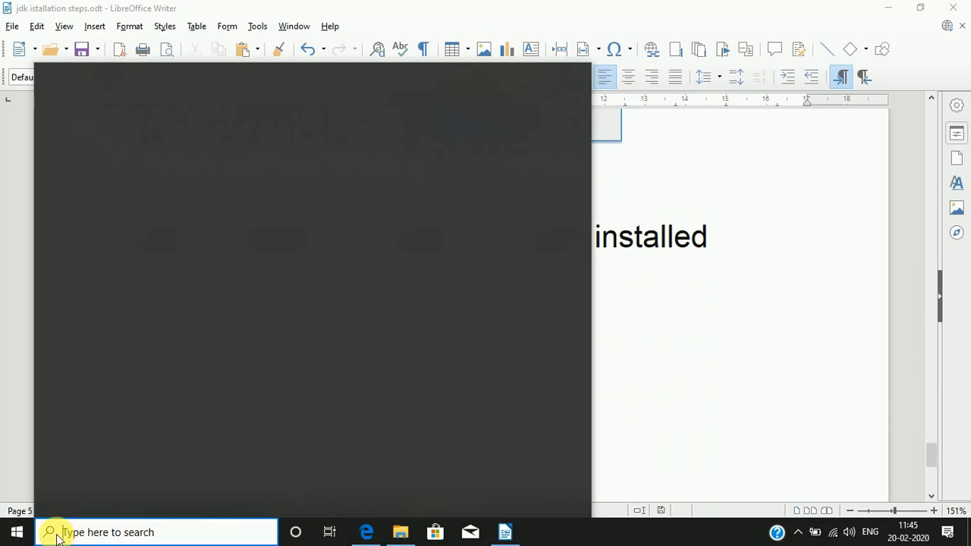
text(cmp)
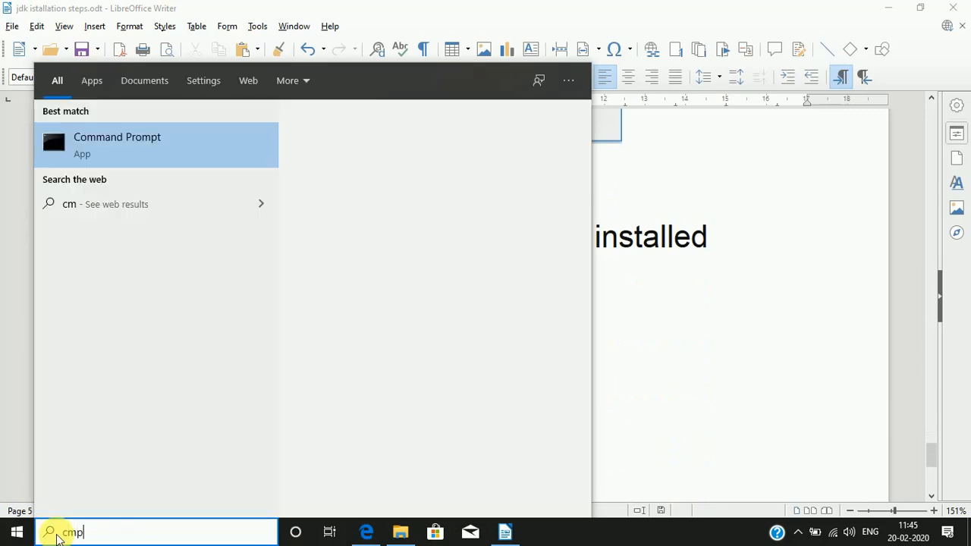
key(Return)
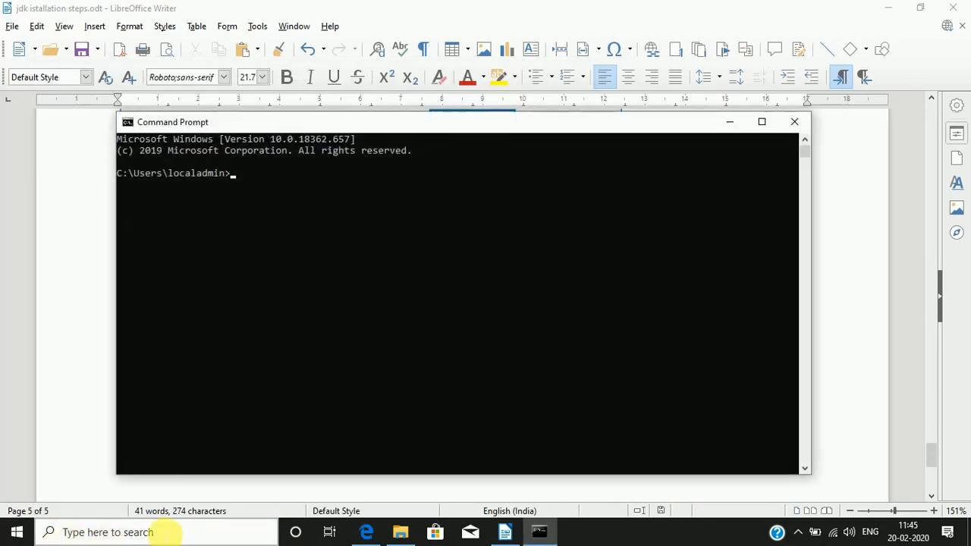
click(762, 122)
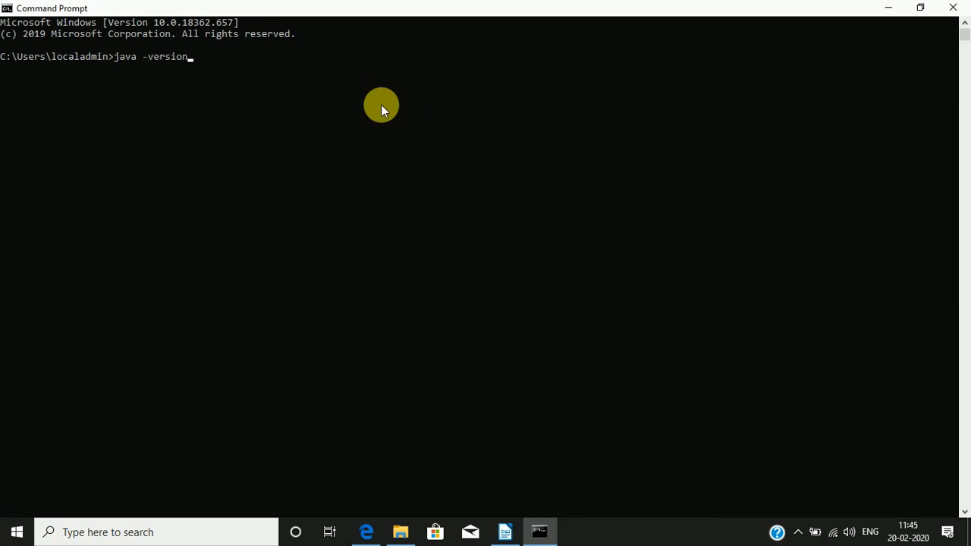
key(Return)
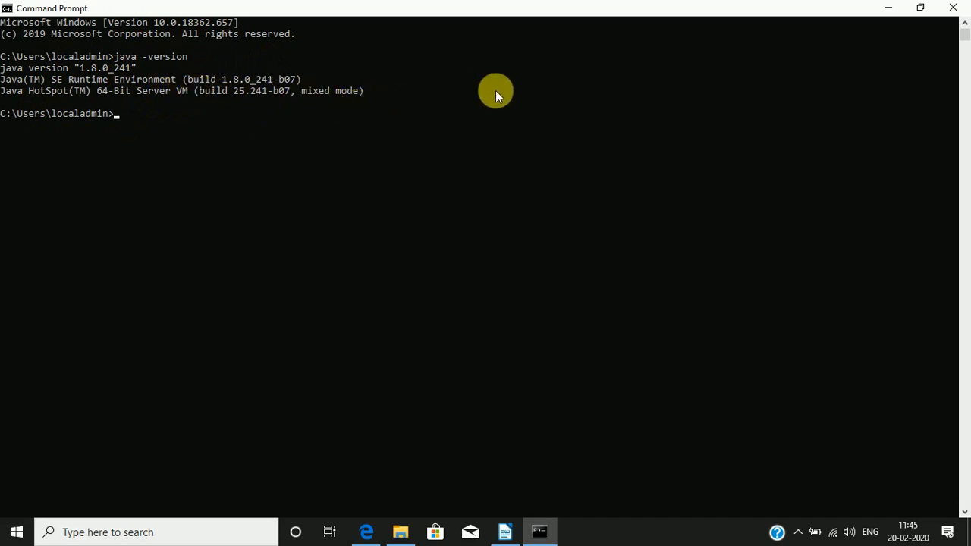
click(888, 9)
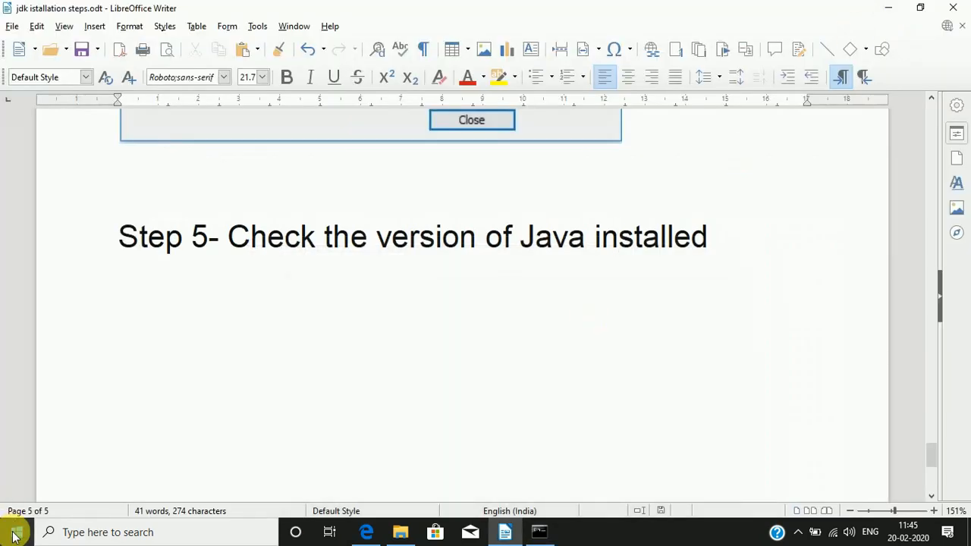
Step: Search Windows for the Control Panel, open it and maximize its window
click(14, 536)
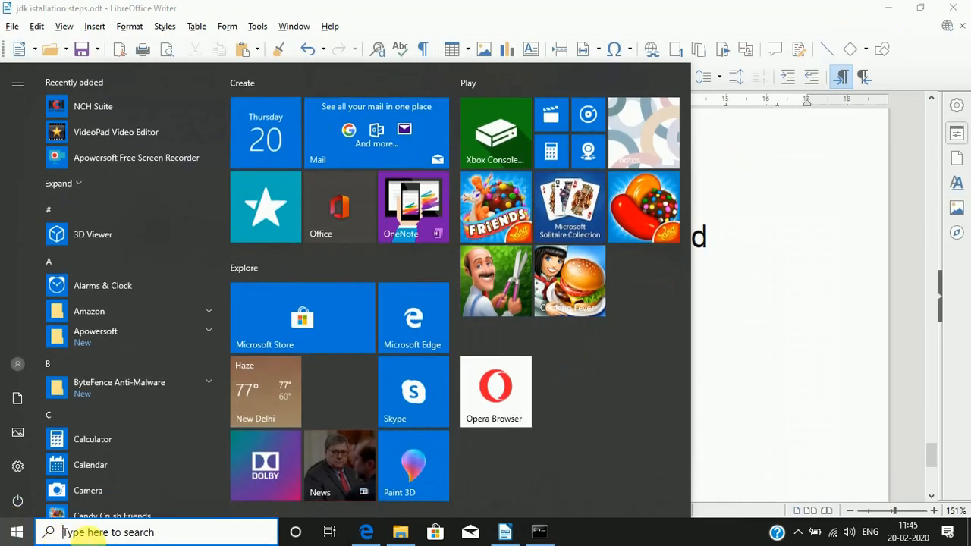
click(82, 535)
text(contr)
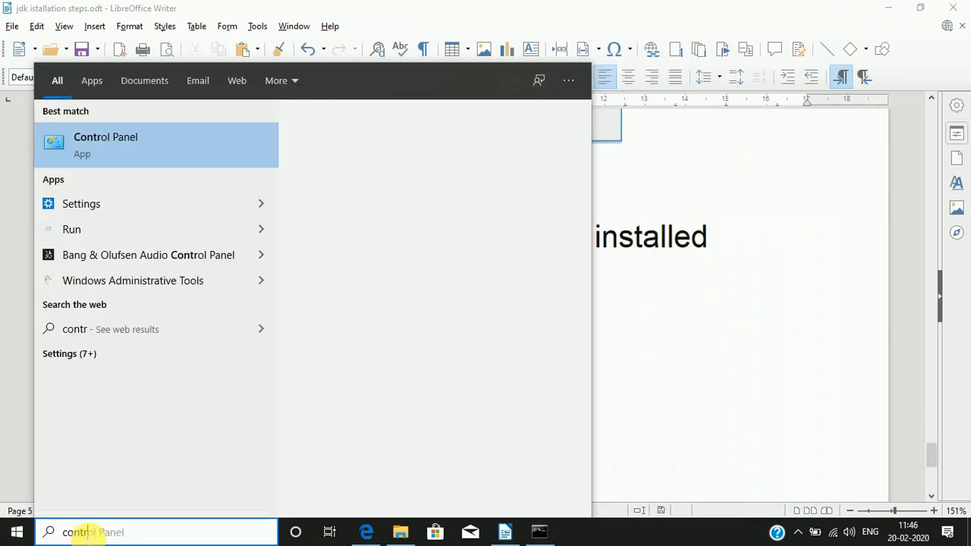
text(o)
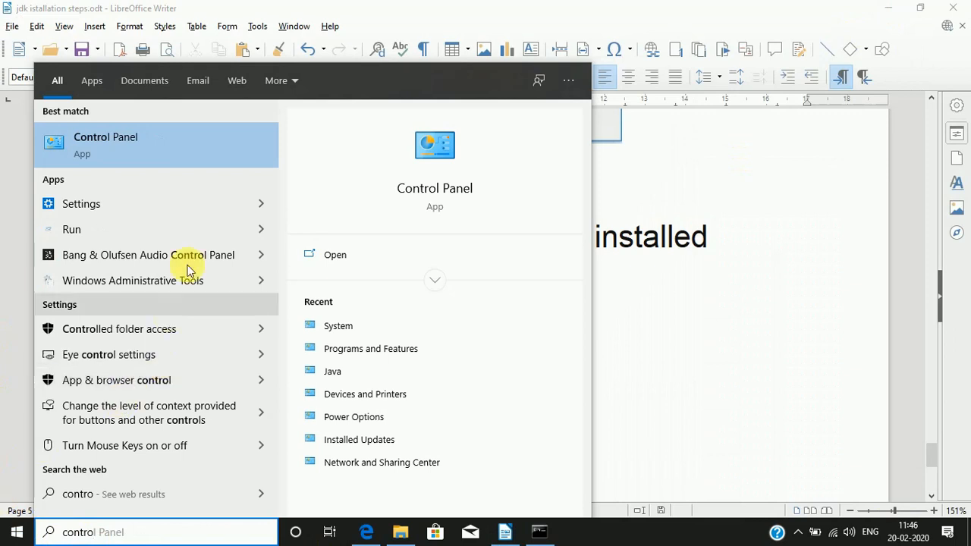
click(218, 155)
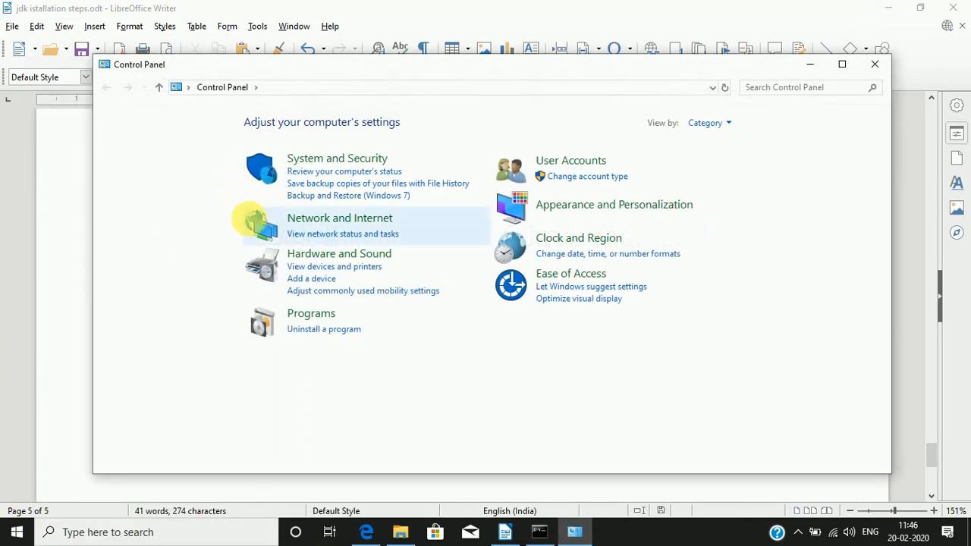
click(842, 64)
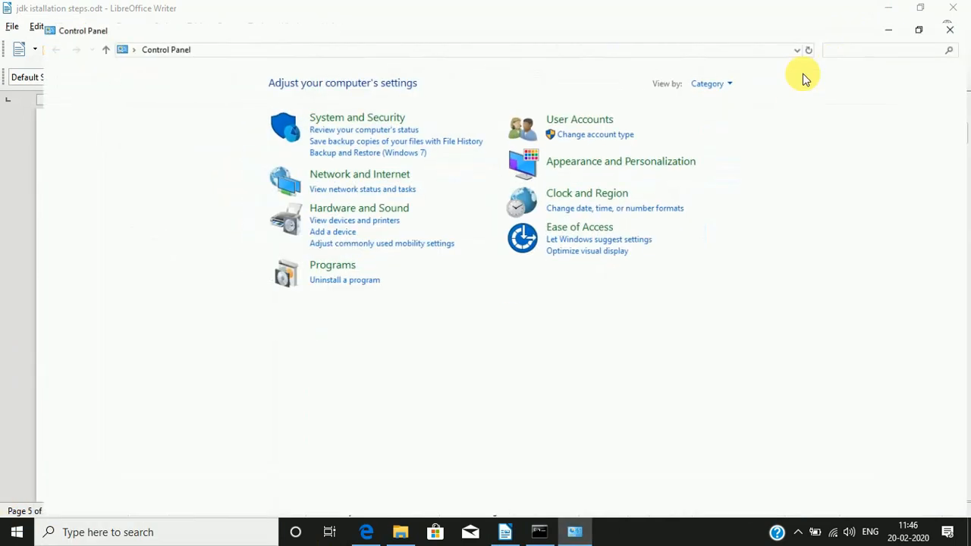
Step: Open the Environment Variables dialog through System and Security, System and the advanced system settings
click(333, 102)
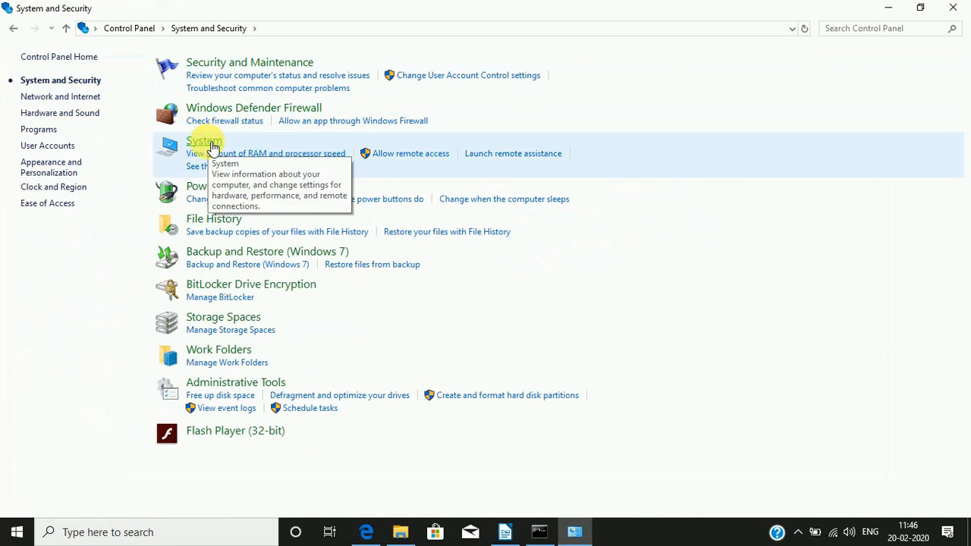
click(211, 145)
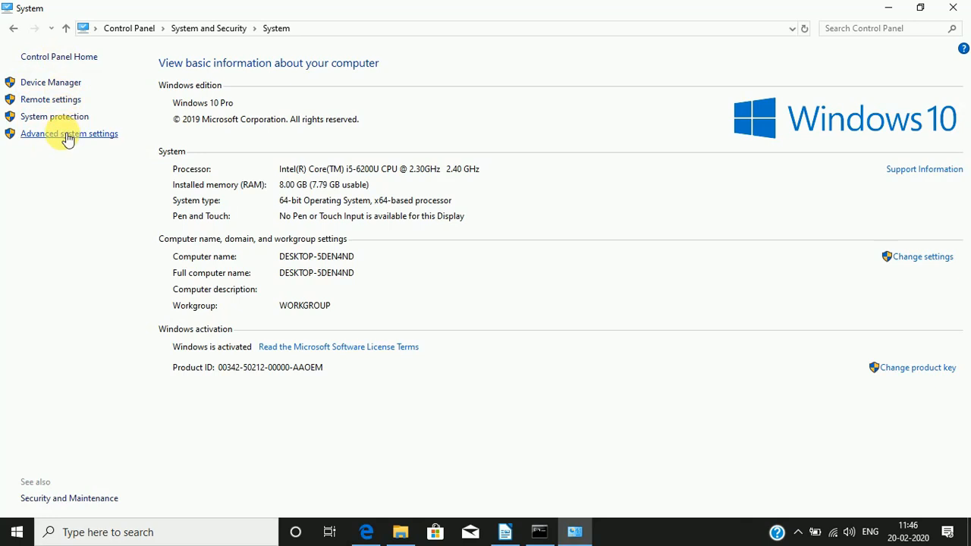
click(66, 140)
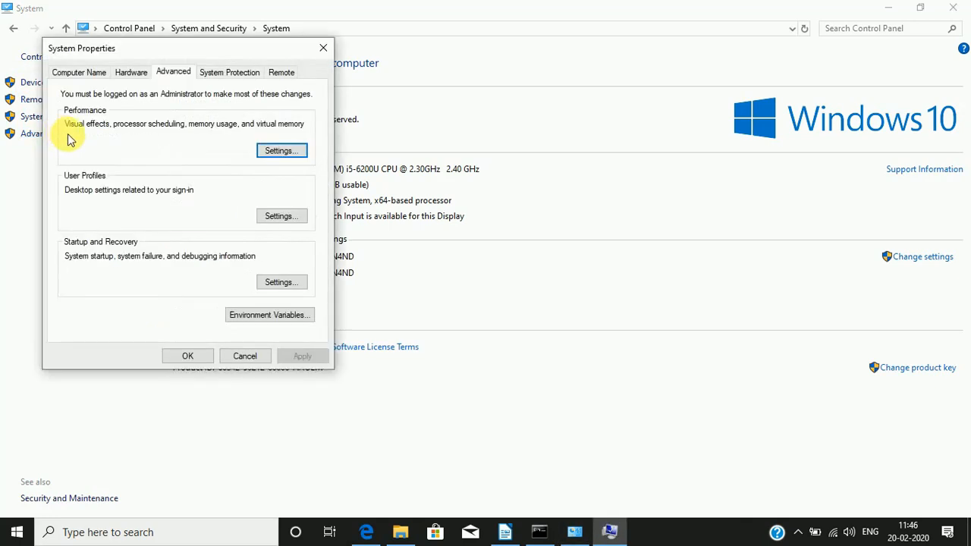
click(272, 319)
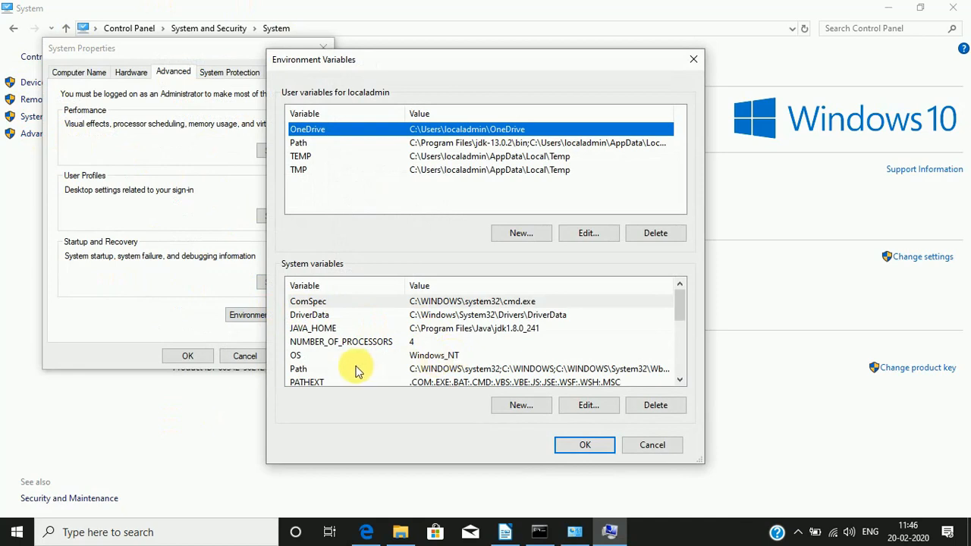
click(447, 370)
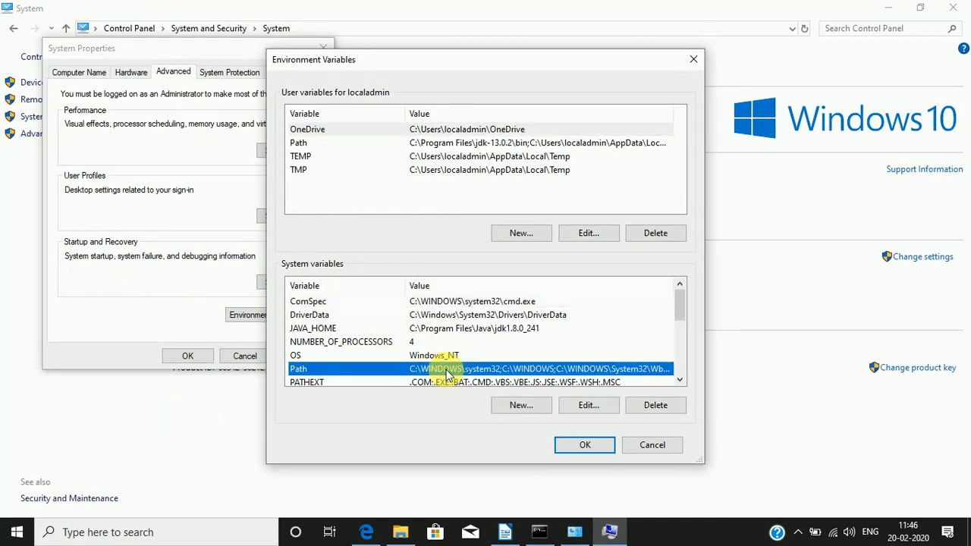
click(584, 447)
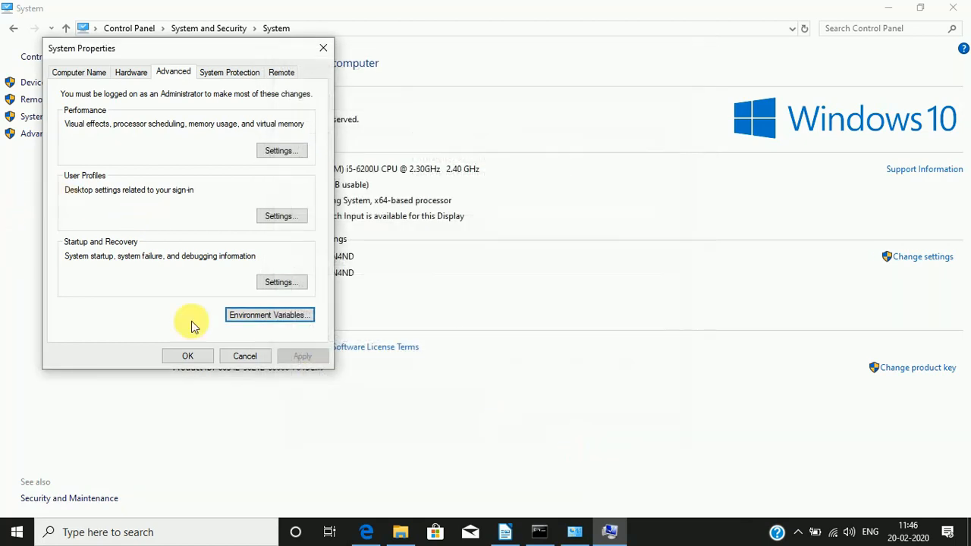
click(245, 316)
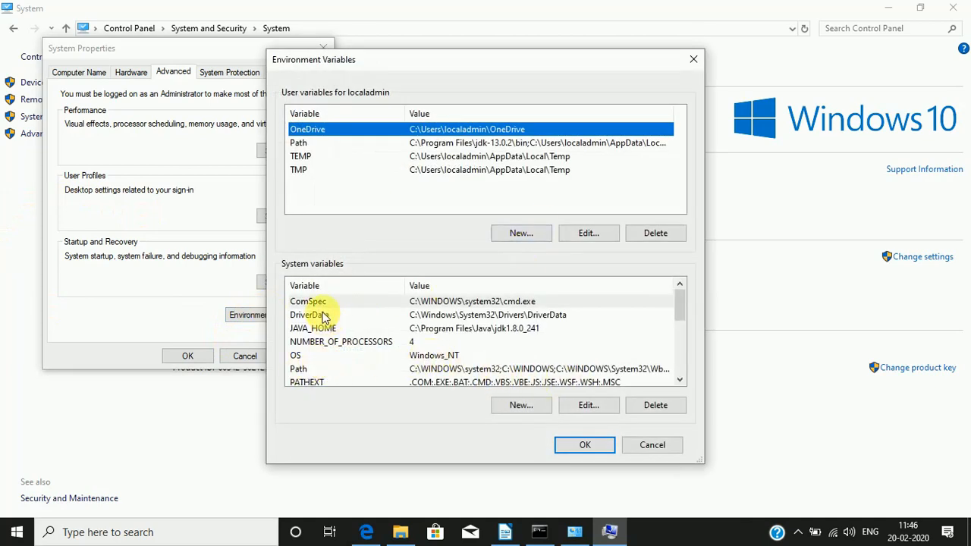
Step: Open the system Path variable for editing and start a new entry in its list
scroll(319, 330, down, 1)
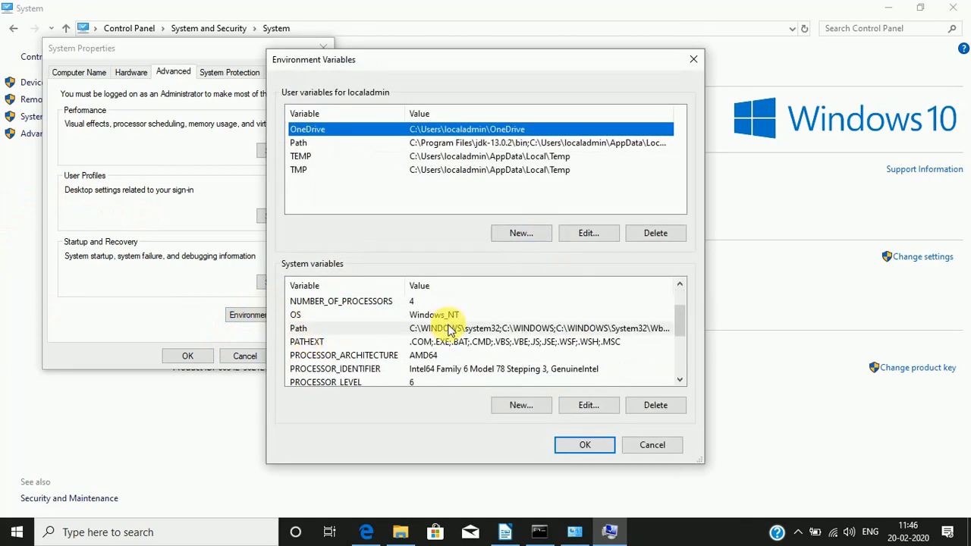
click(450, 328)
click(585, 405)
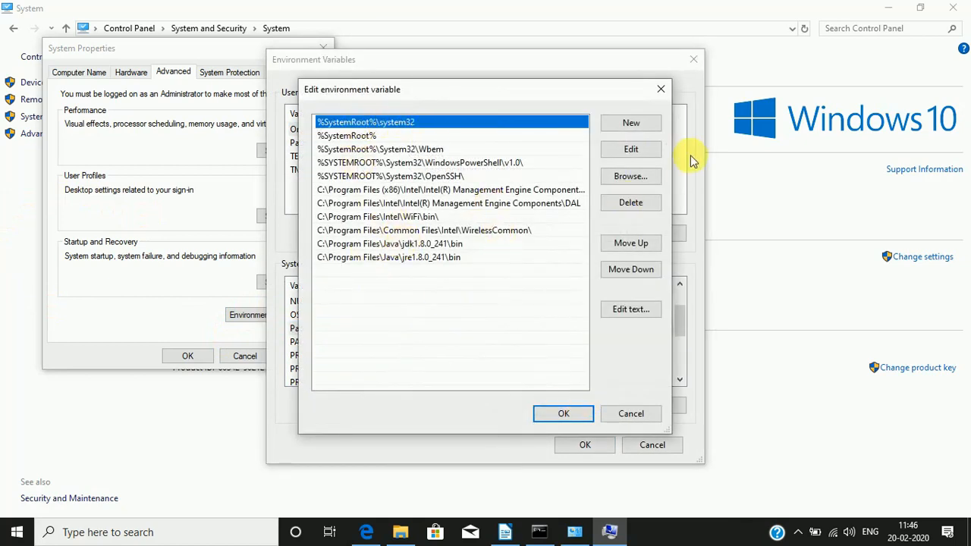
click(631, 123)
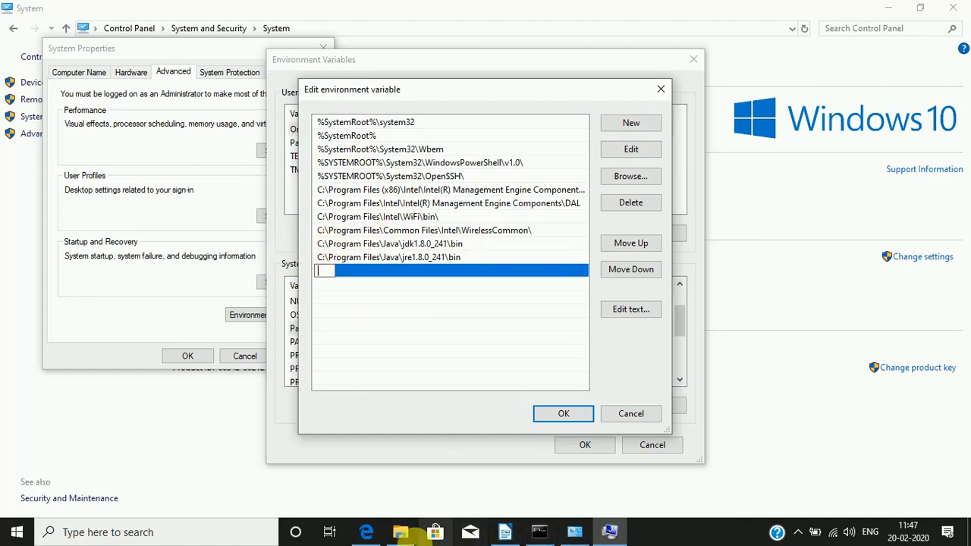
Step: In File Explorer, go to C:\Program Files\Java\jdk1.8.0_241\bin and copy the folder's address as text
click(401, 534)
click(55, 466)
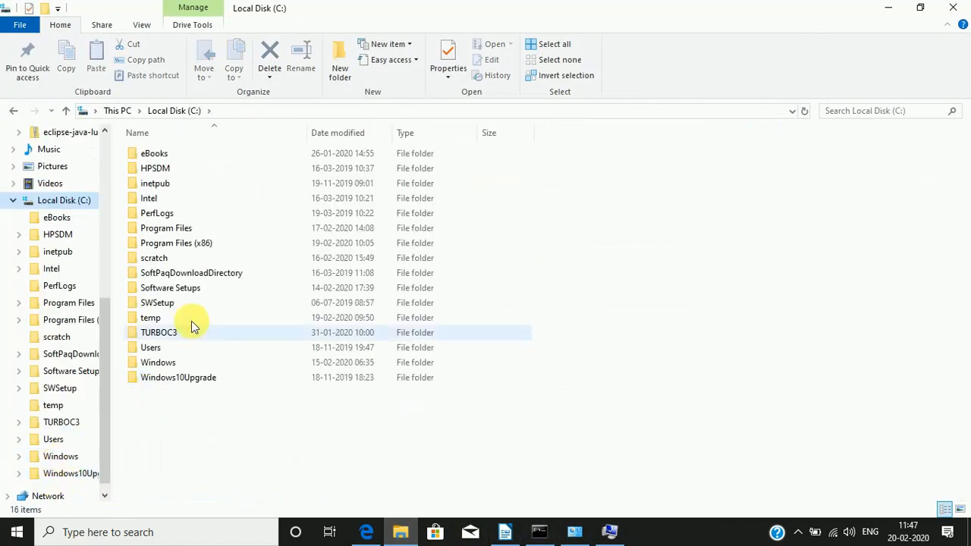
double_click(167, 228)
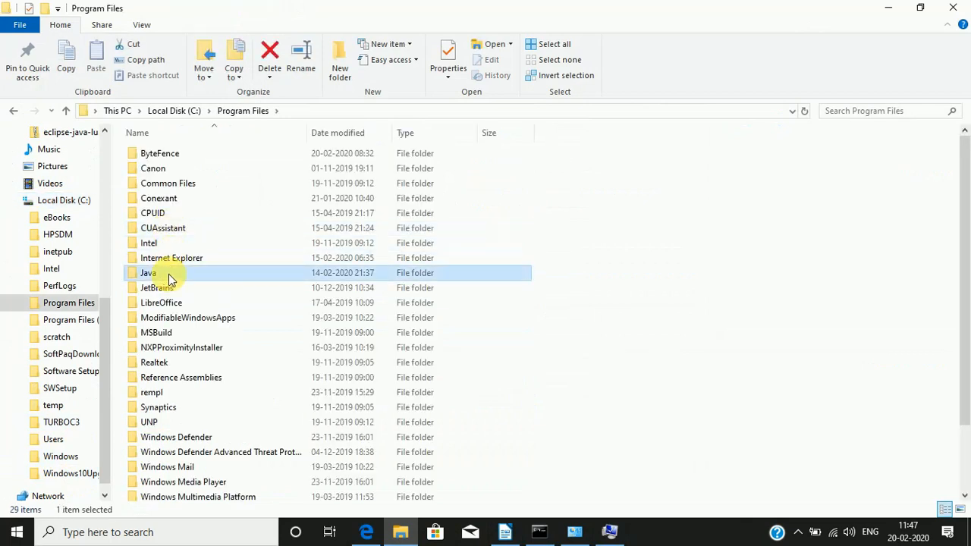
double_click(167, 275)
double_click(151, 154)
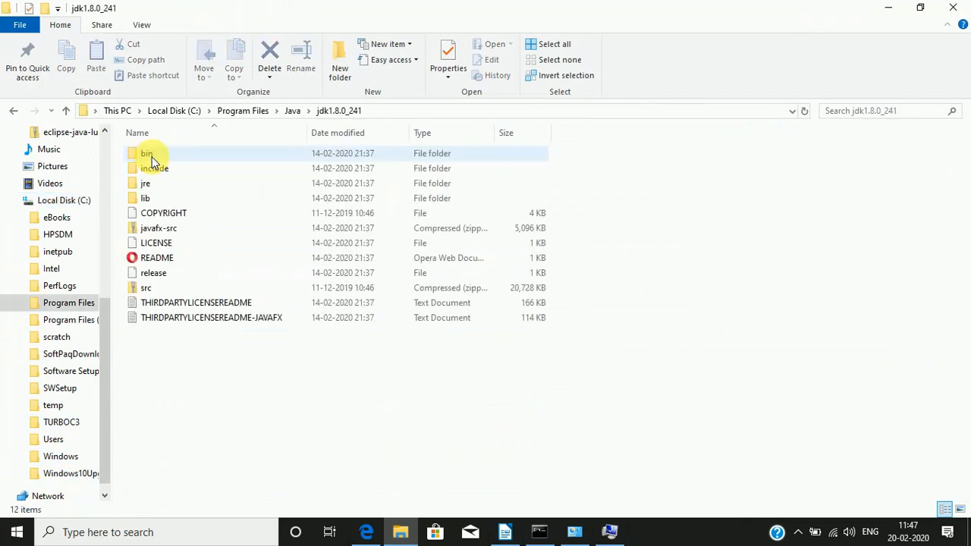
double_click(151, 157)
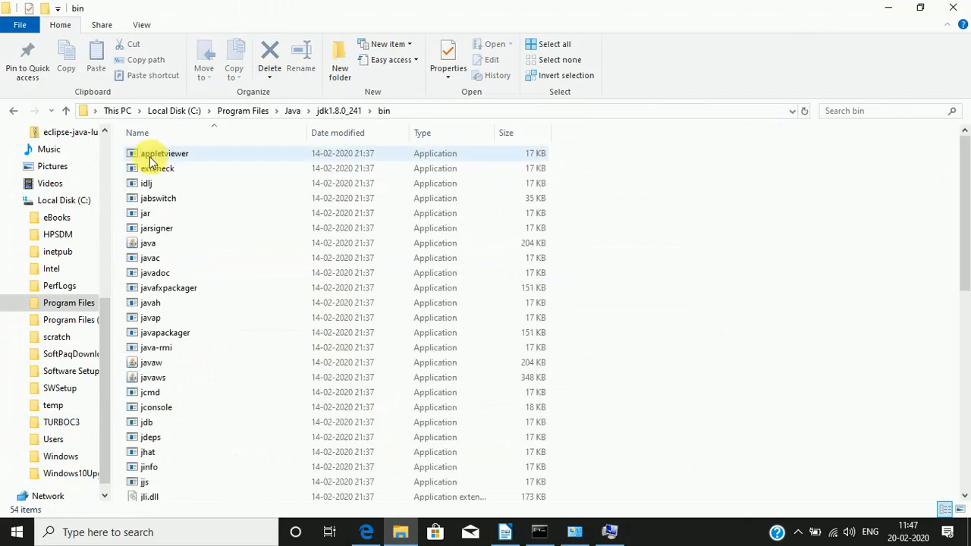
right_click(393, 112)
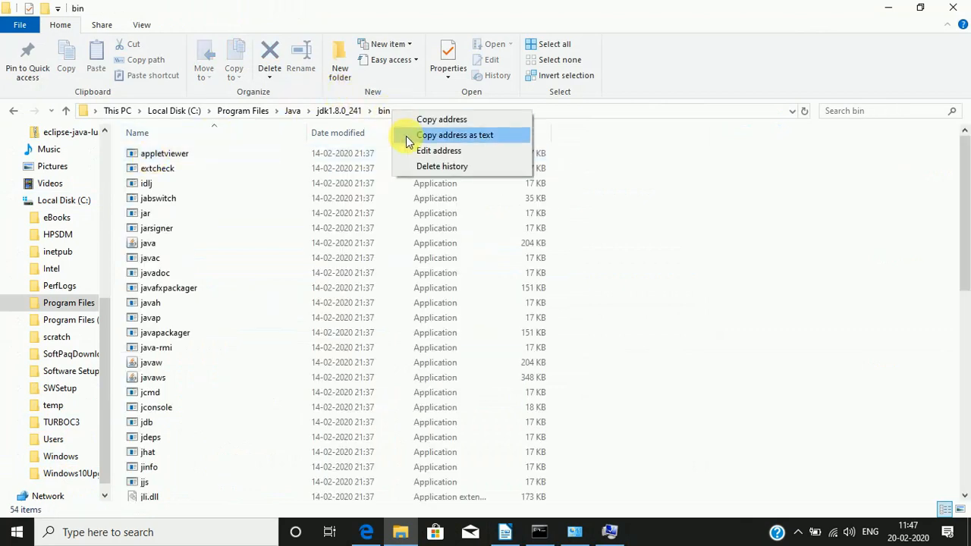
click(407, 141)
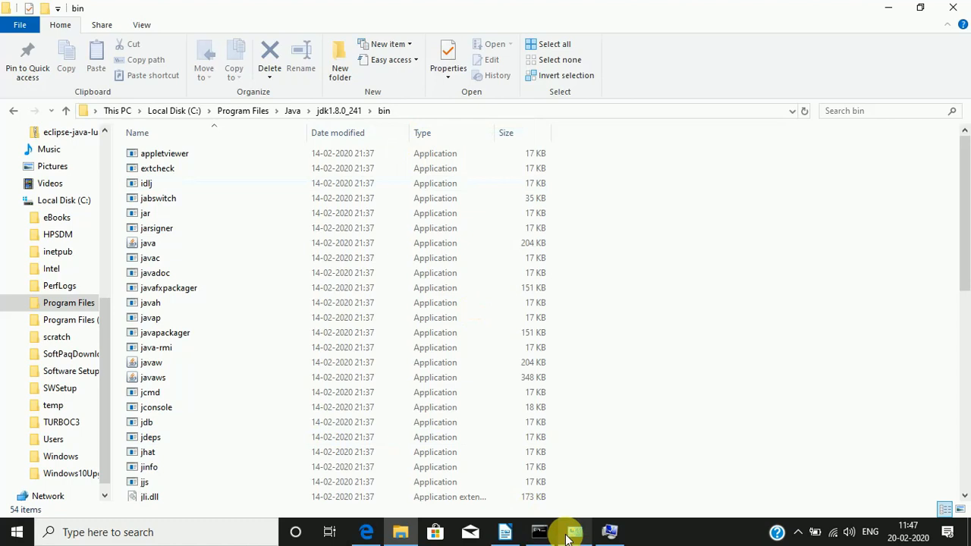
Step: Switch back to the Path variable editor, start a new entry and confirm the edit to return to the system variables
click(611, 532)
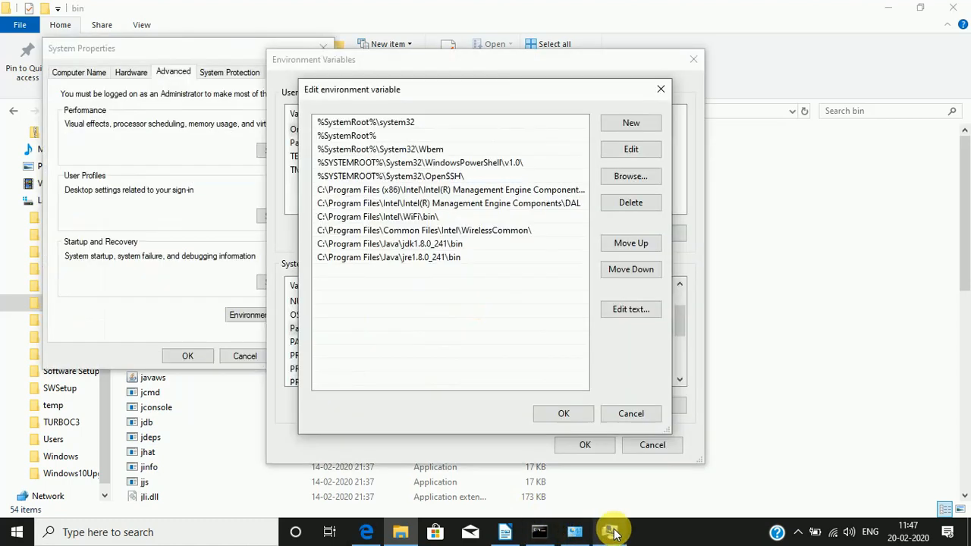
click(639, 126)
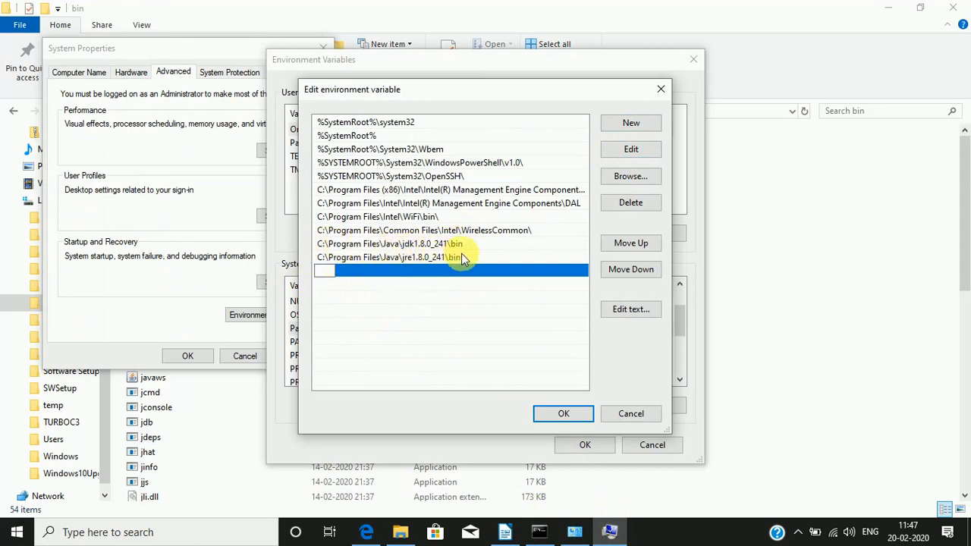
click(559, 413)
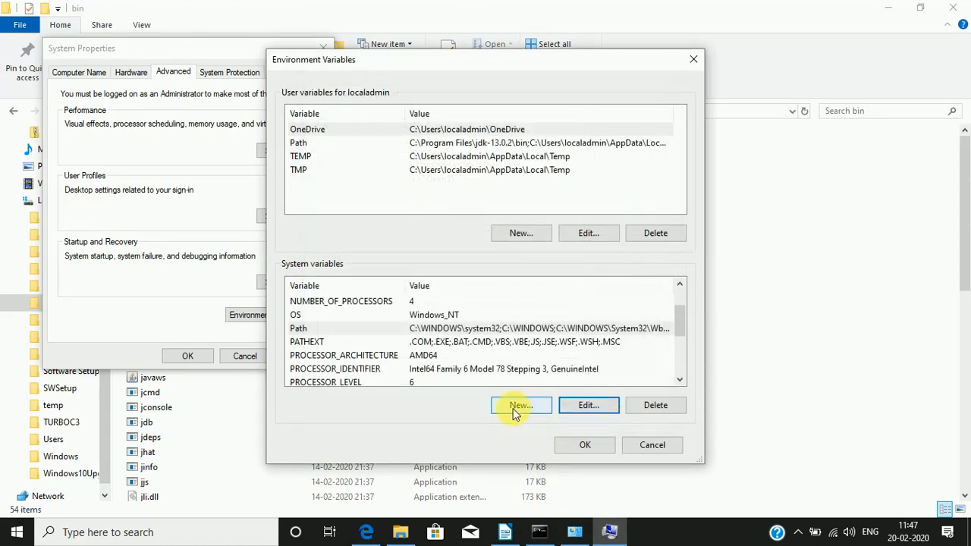
scroll(309, 351, up, 1)
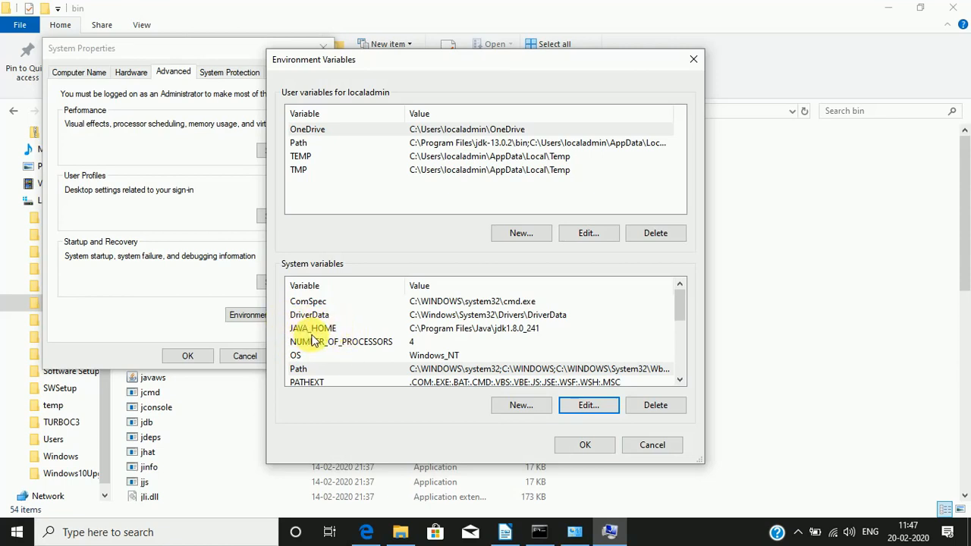
click(518, 407)
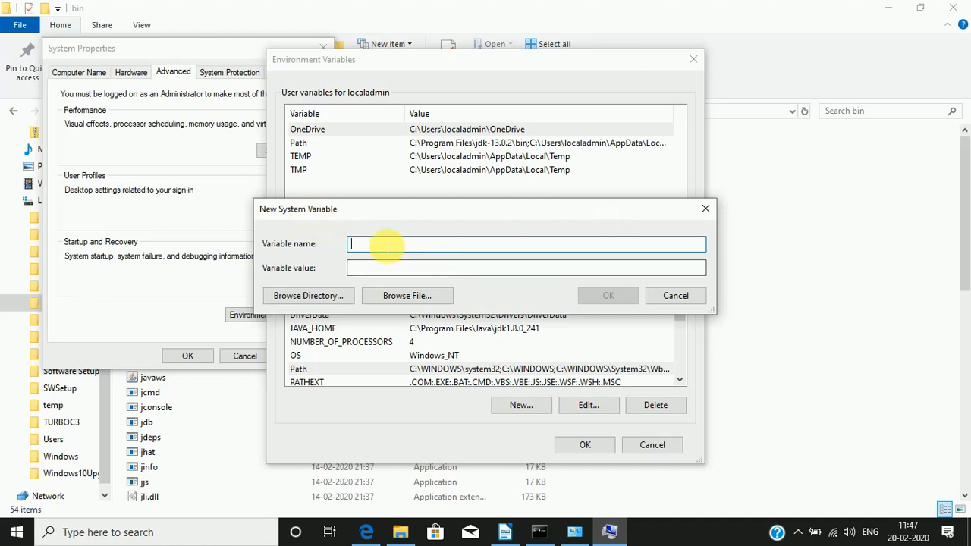
drag(384, 210, 384, 173)
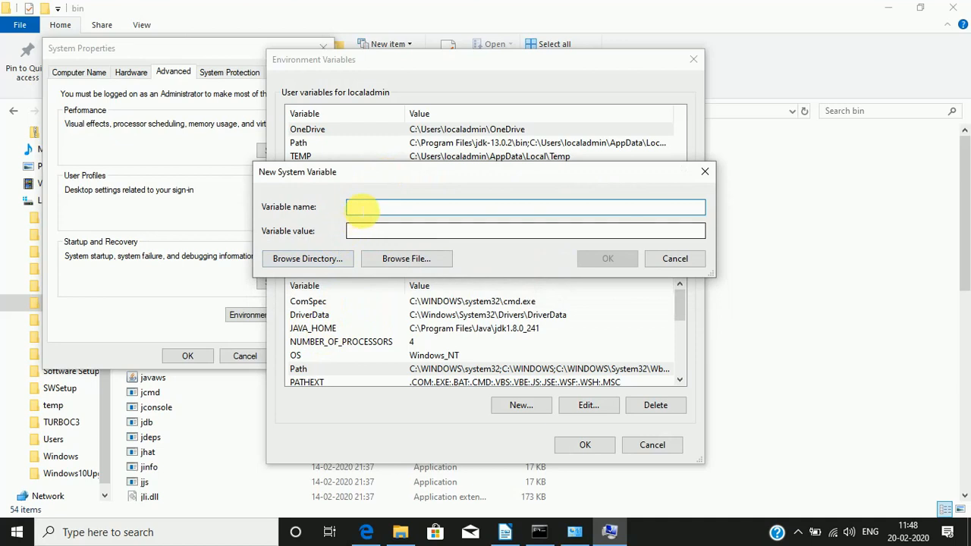
click(369, 231)
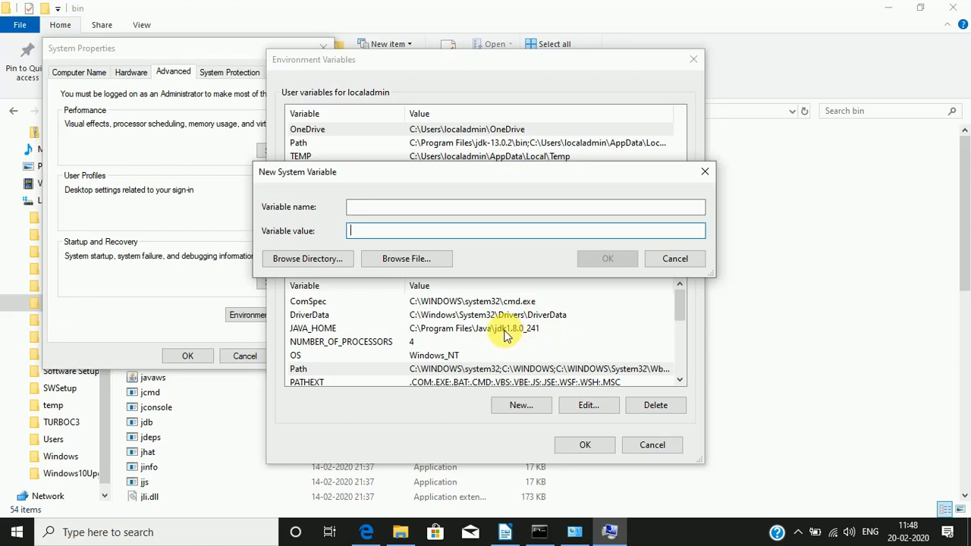
right_click(399, 230)
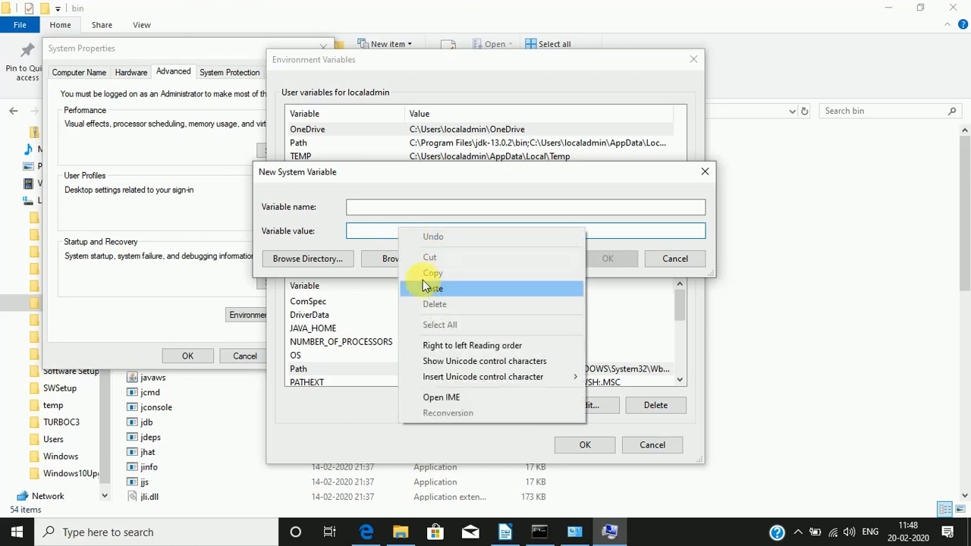
click(367, 232)
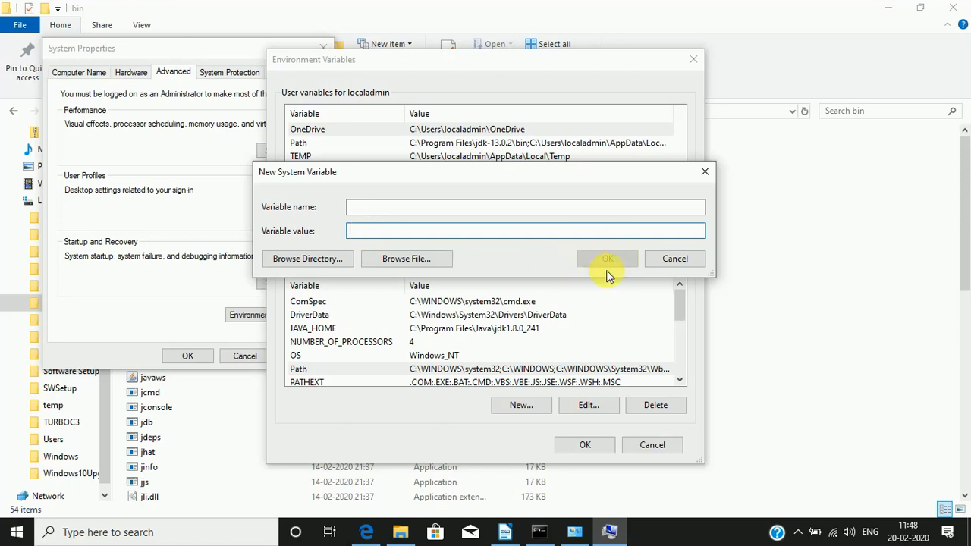
click(705, 172)
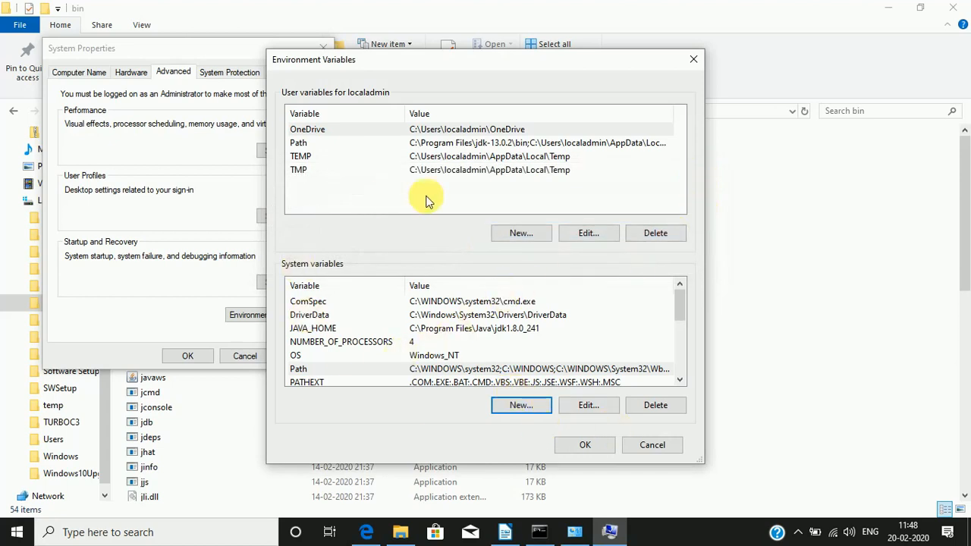
Step: Confirm the Environment Variables and System Properties dialogs and close the Control Panel System window
click(589, 445)
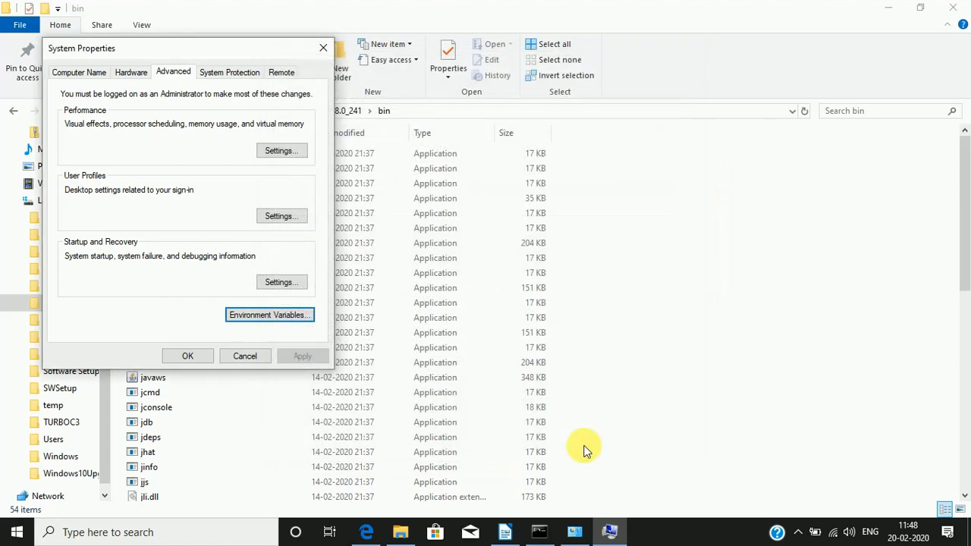
click(189, 359)
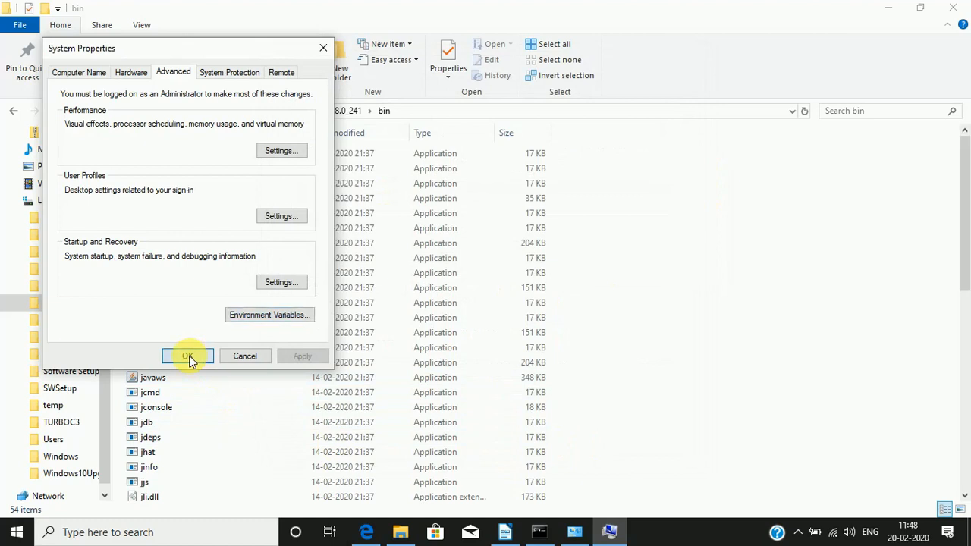
click(578, 534)
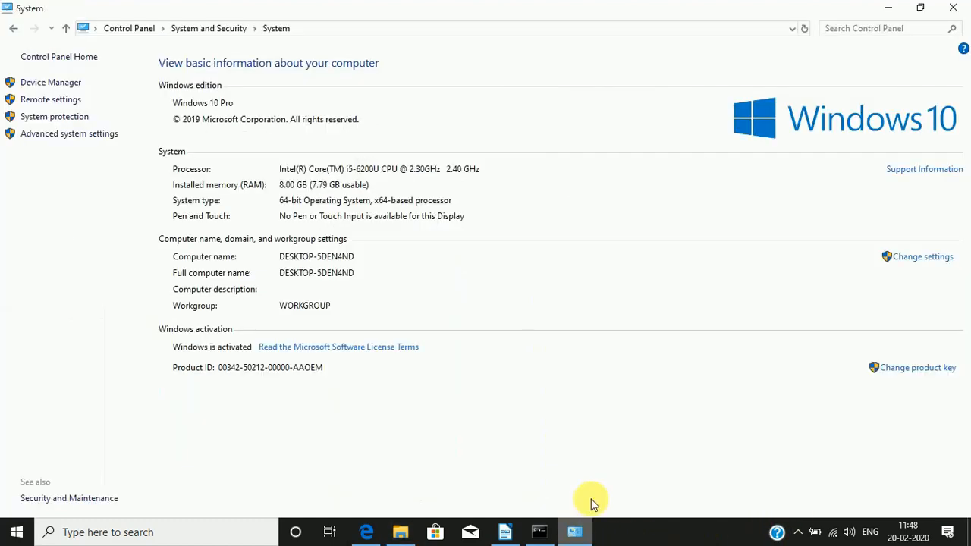
click(955, 6)
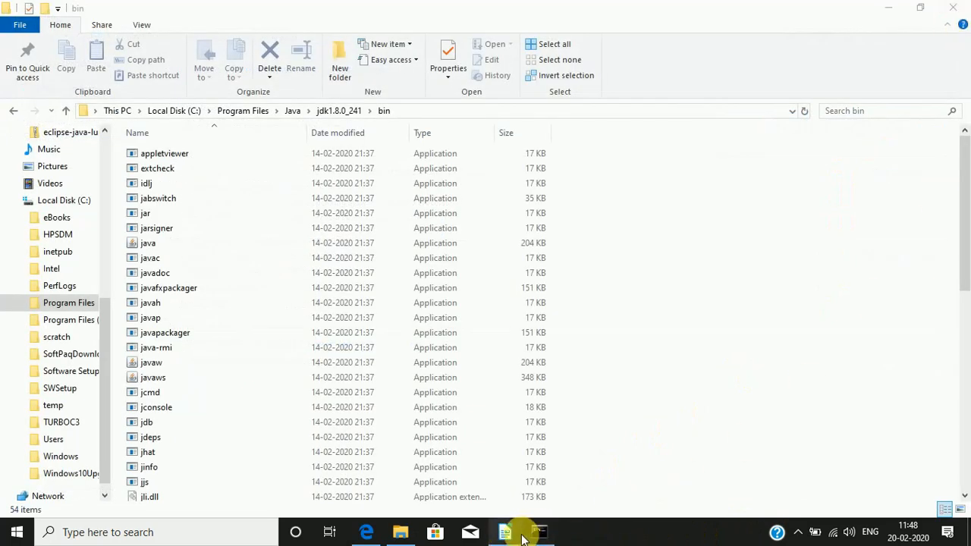
Step: Switch to Microsoft Edge and go back from the JDK 8 download page to the Google home page
mouse_move(502, 536)
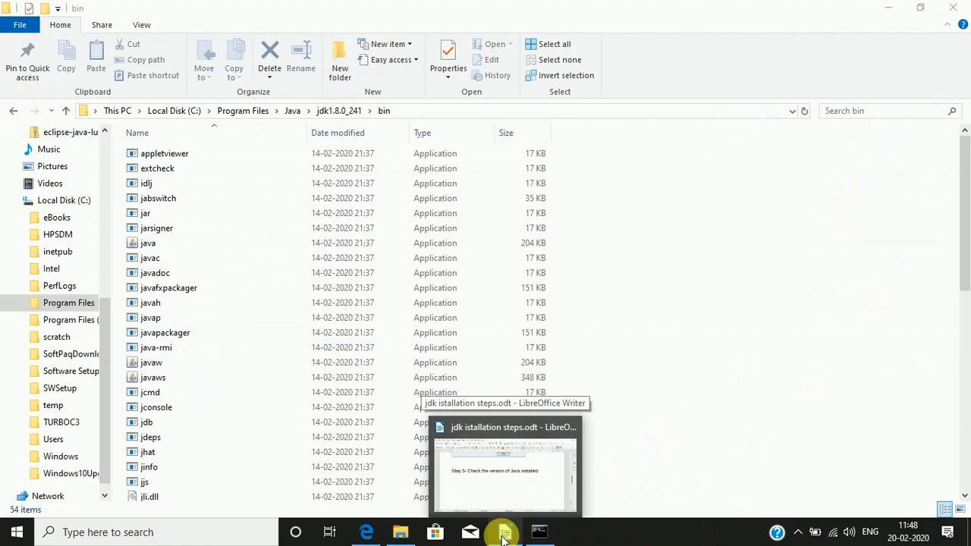
mouse_move(369, 533)
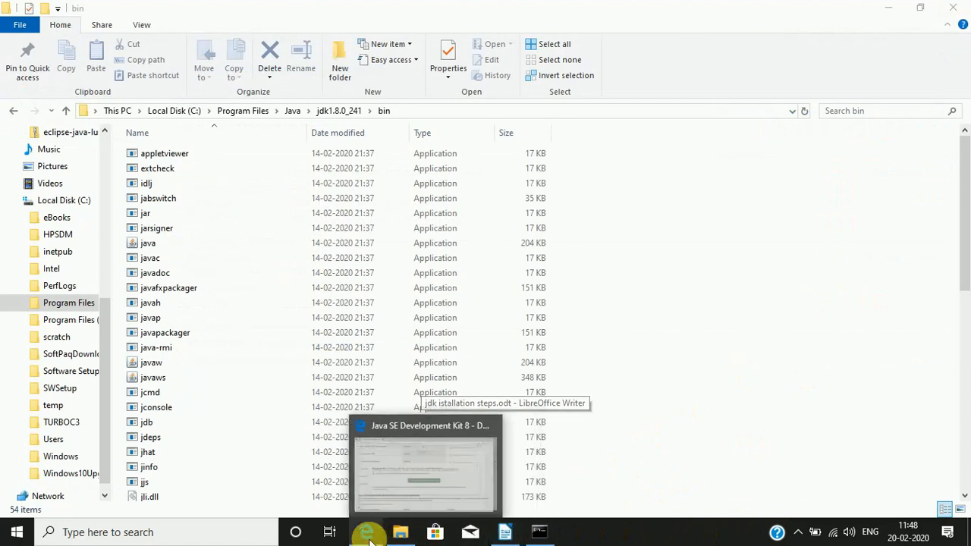
mouse_move(413, 506)
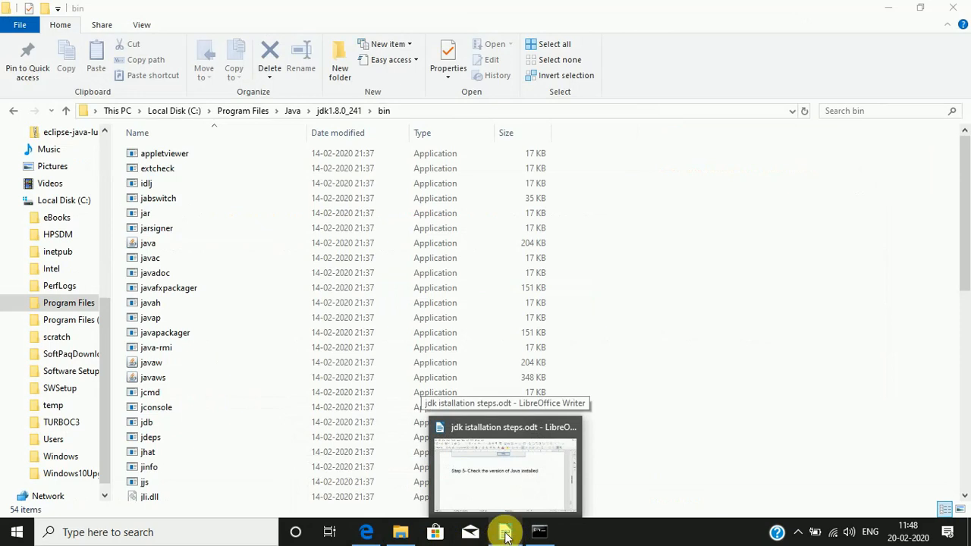
click(366, 534)
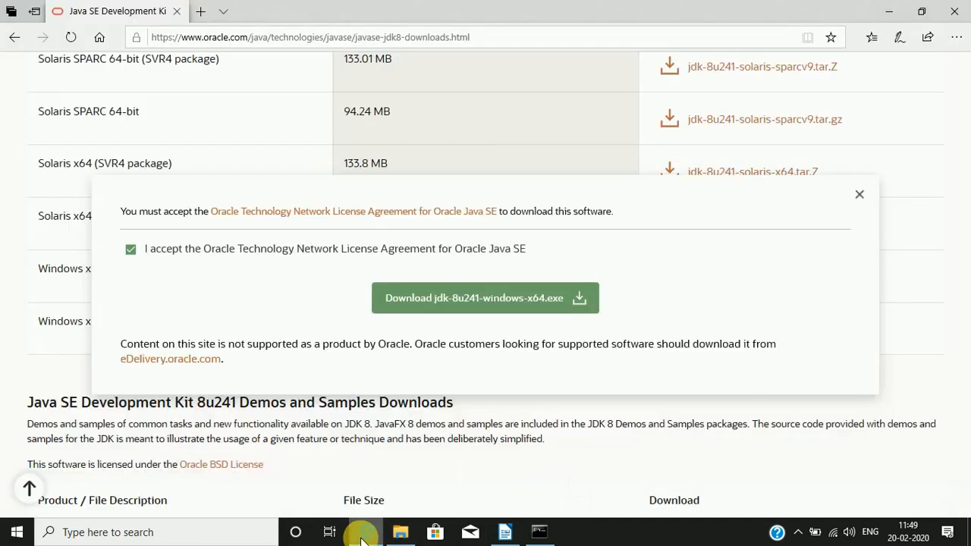
click(13, 38)
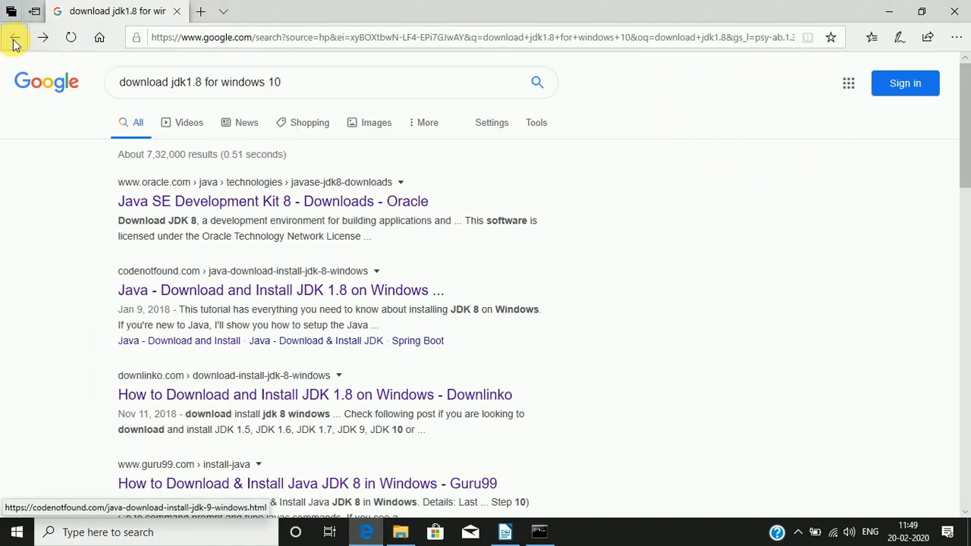
click(13, 38)
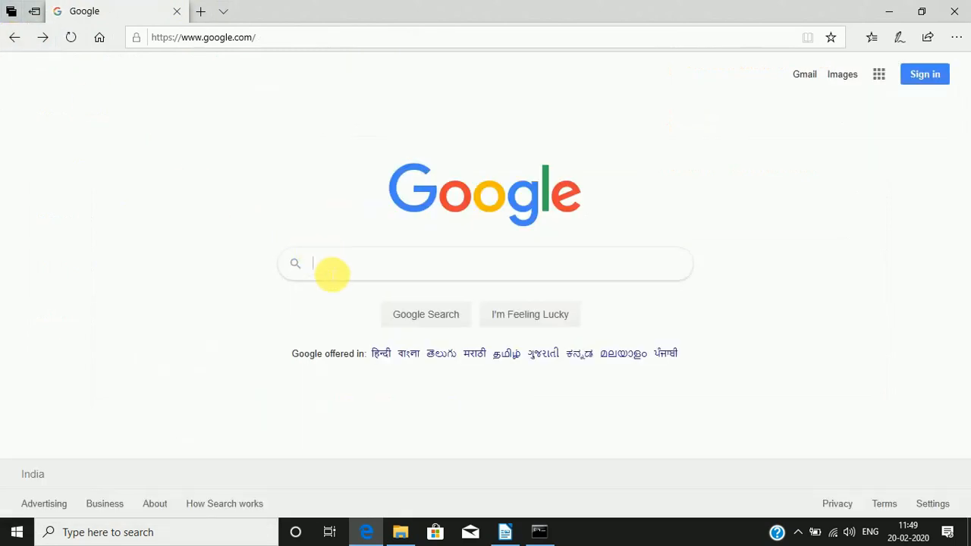
Step: Search Google for "download eclipse luna windows 10 64 bit"
click(332, 270)
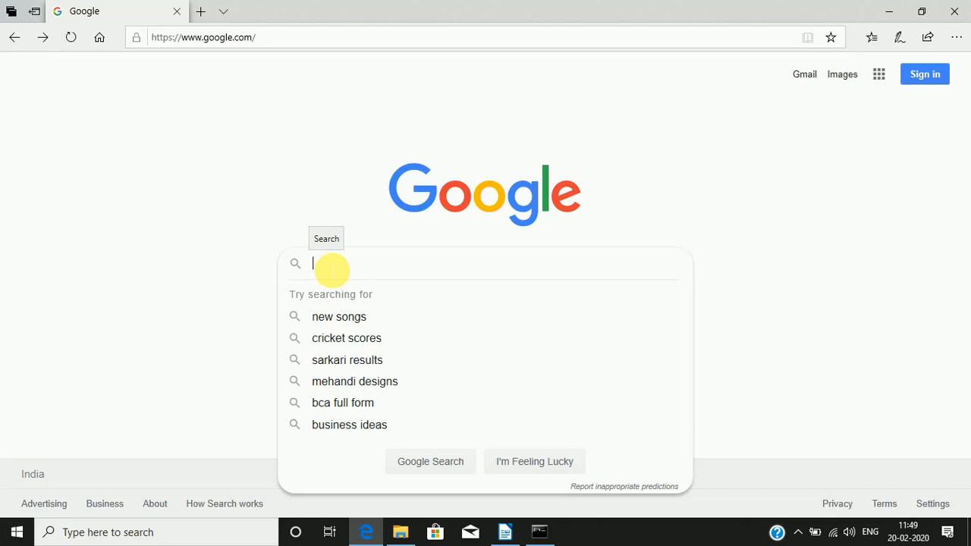
text(dow)
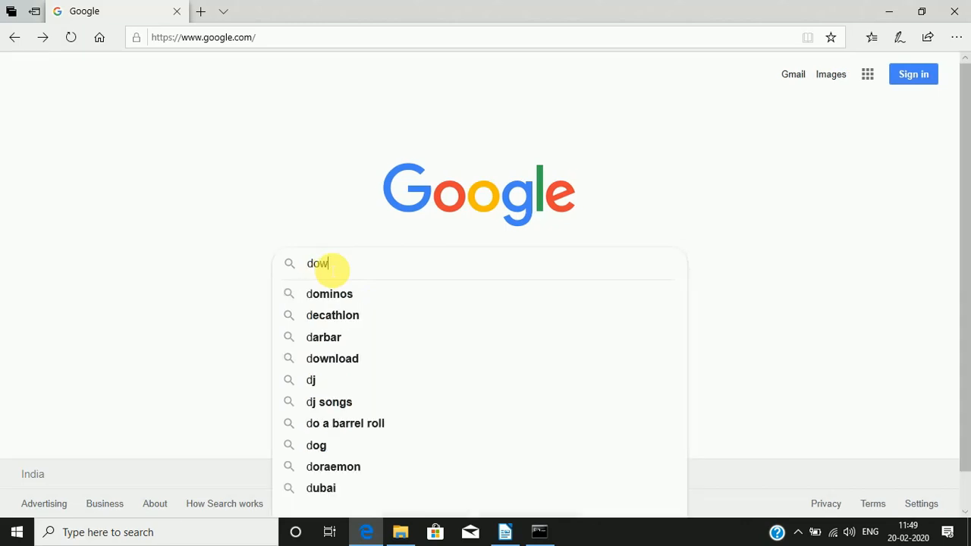
text(nload)
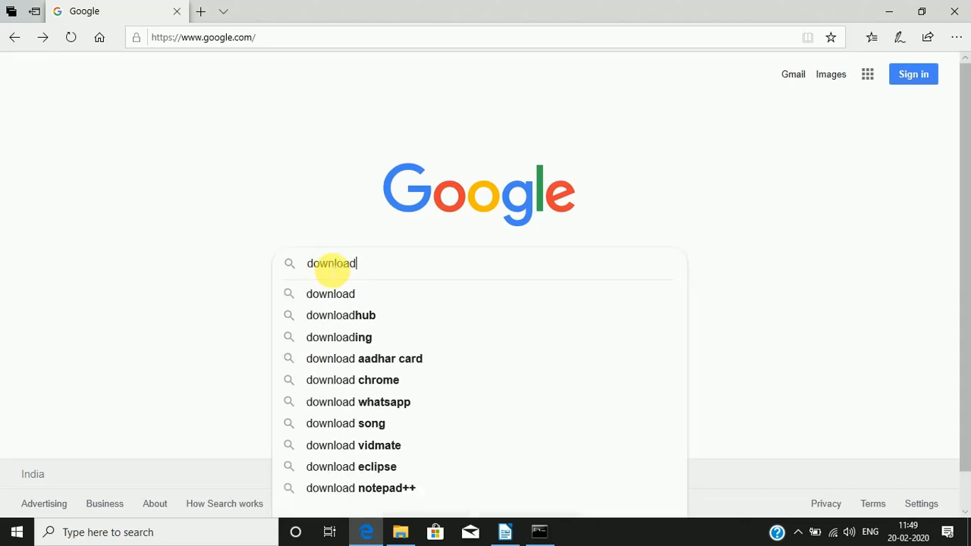
text( eclipse l)
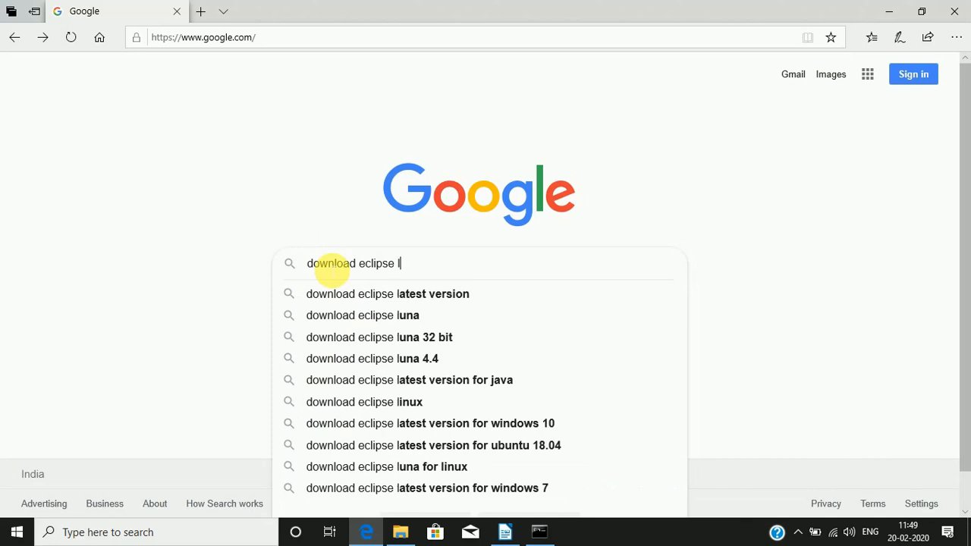
text(unar)
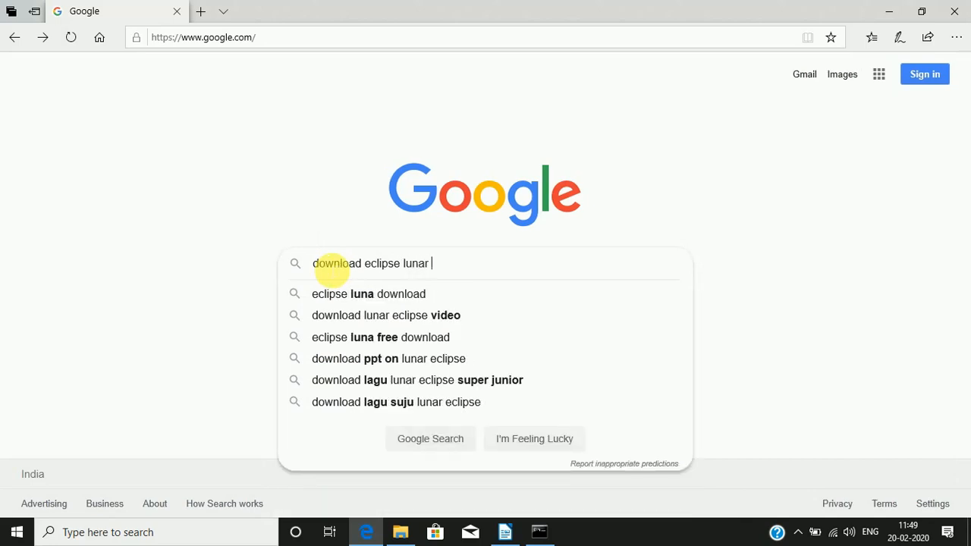
text( win)
key(BackSpace)
text(nd)
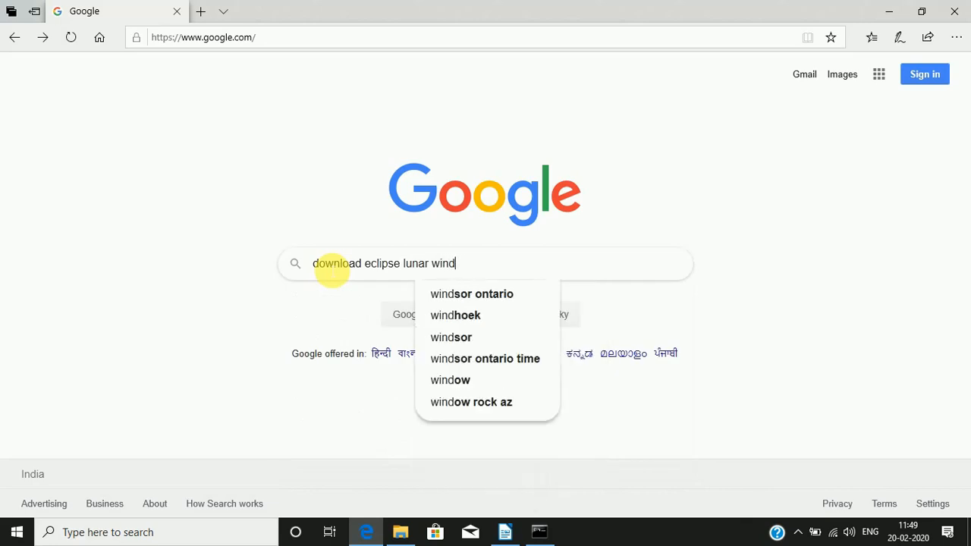
text(ow)
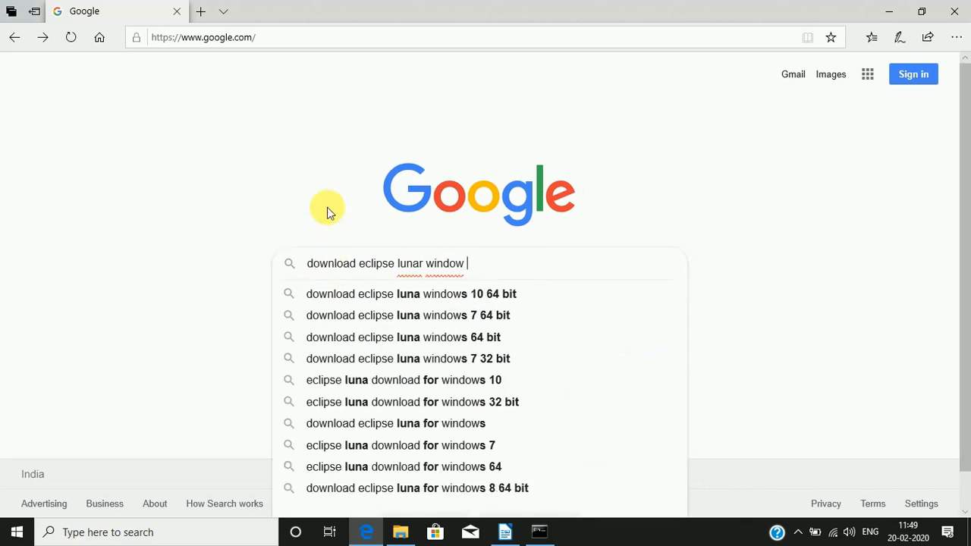
click(480, 295)
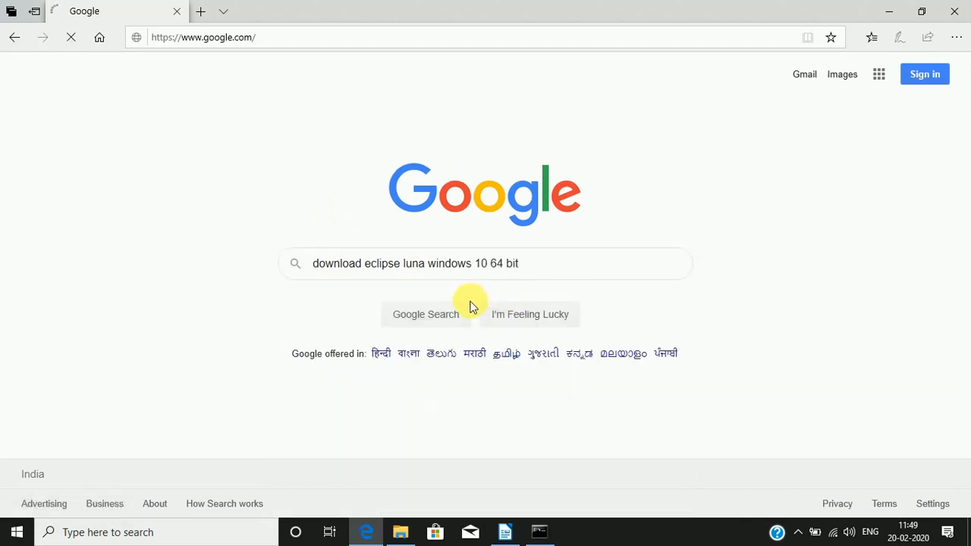
Step: Open the Eclipse IDE for Java Developers package result, request its Windows 64-bit download and dismiss the save prompt
scroll(312, 261, down, 5)
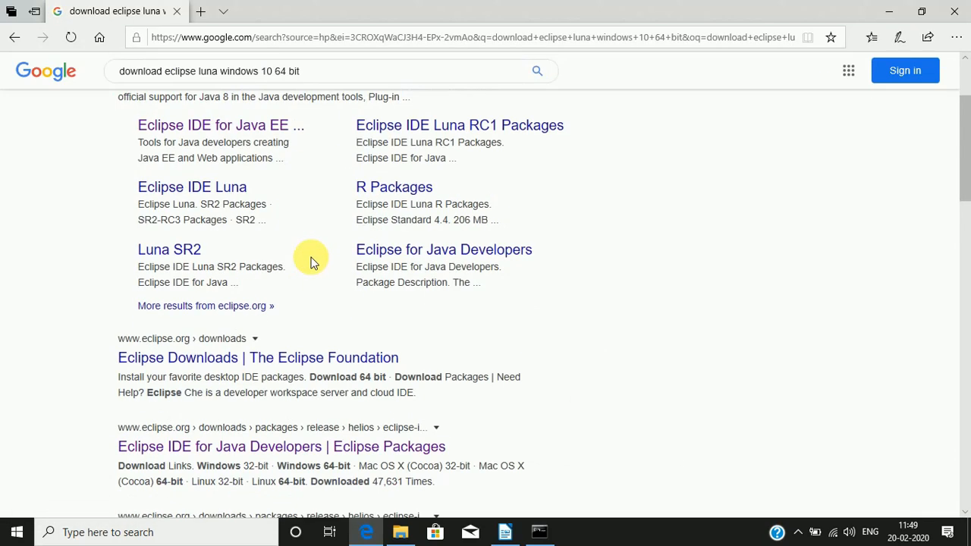
scroll(314, 259, up, 1)
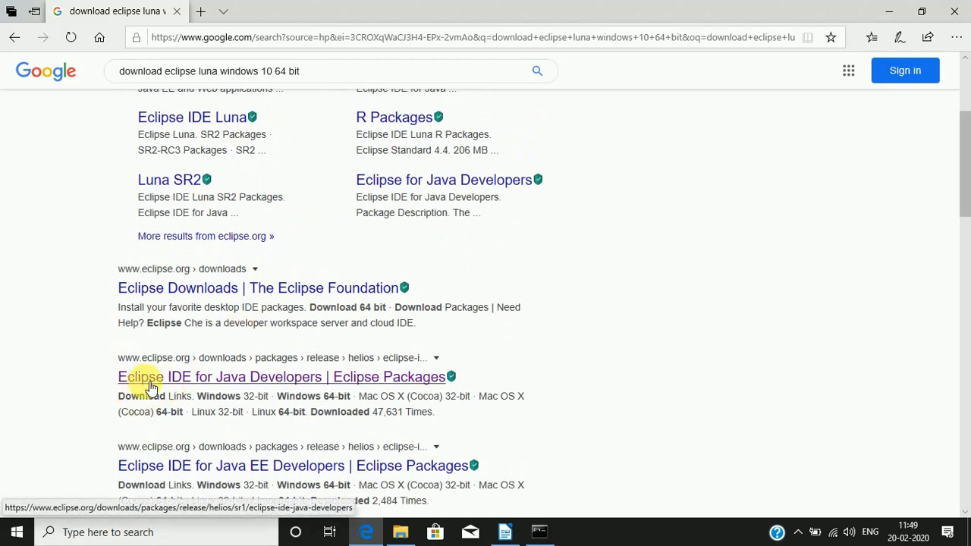
click(297, 383)
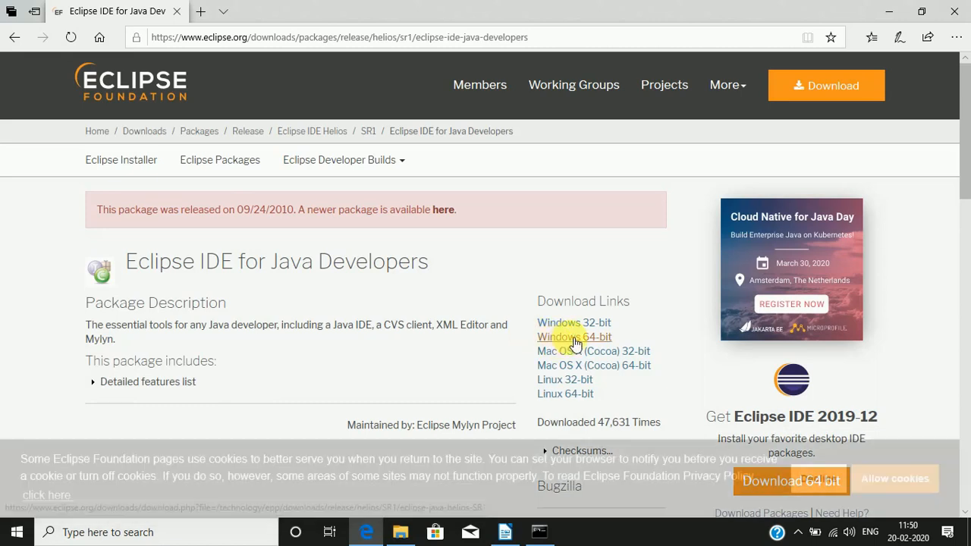
click(574, 342)
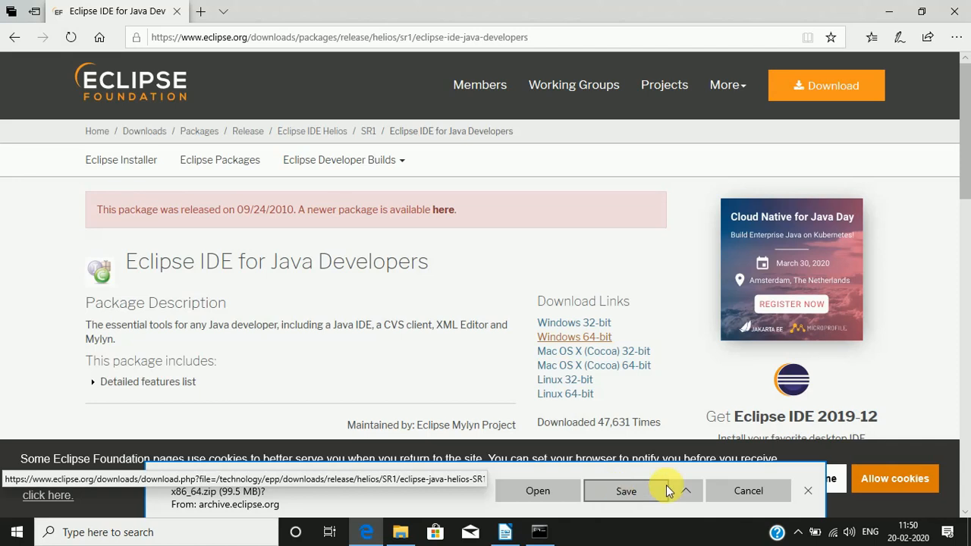
click(811, 493)
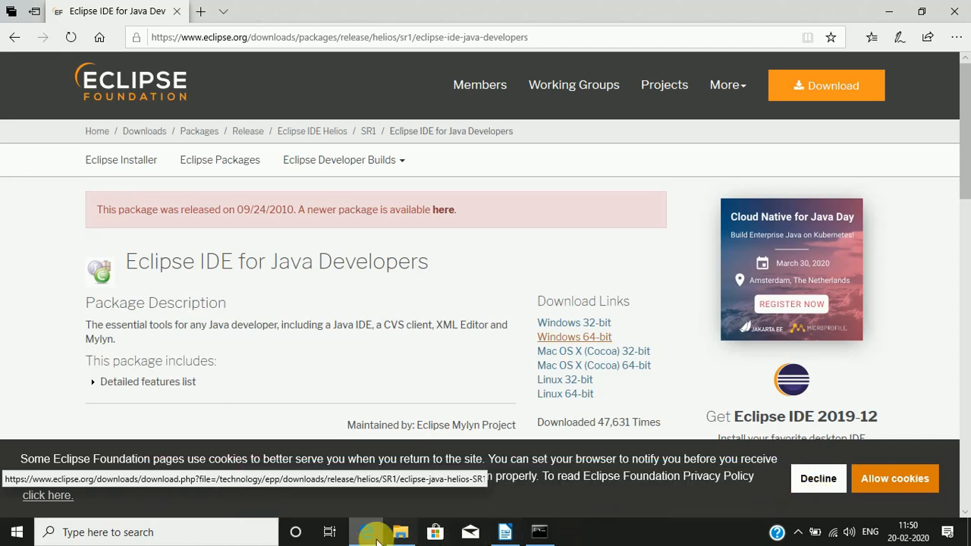
Step: In File Explorer, go to Downloads, look inside the eclipse-java-luna-SR1-win32-x86_64 (1) zip archive and return to the Downloads list
click(399, 532)
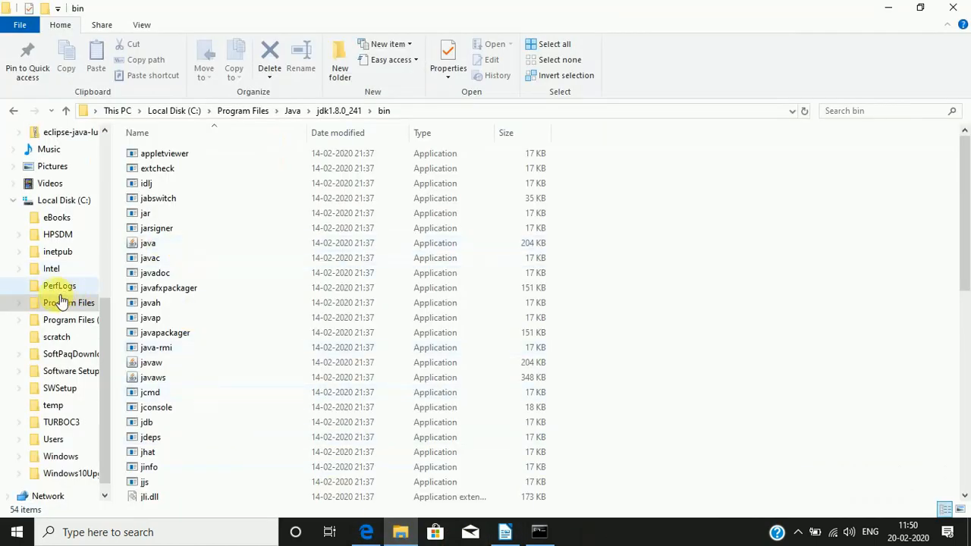
scroll(76, 204, up, 2)
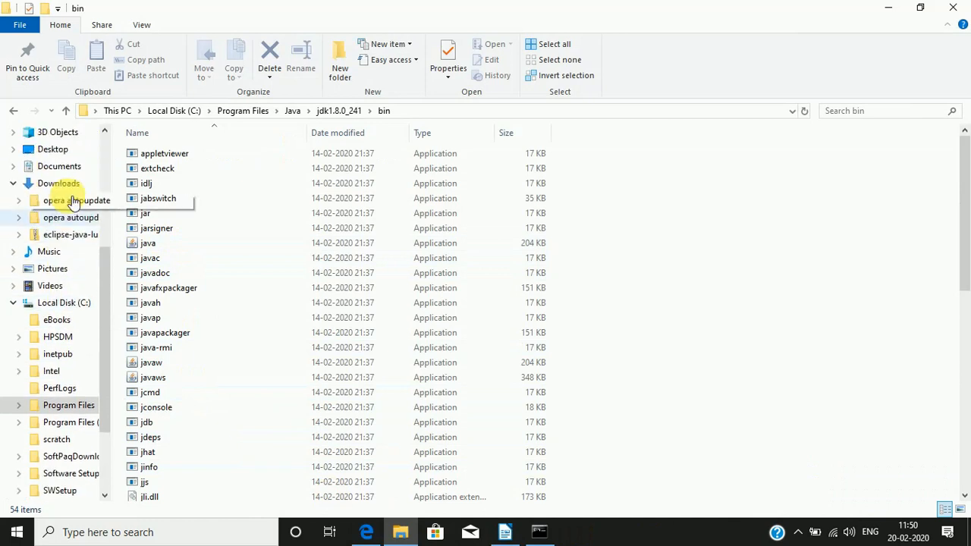
click(79, 188)
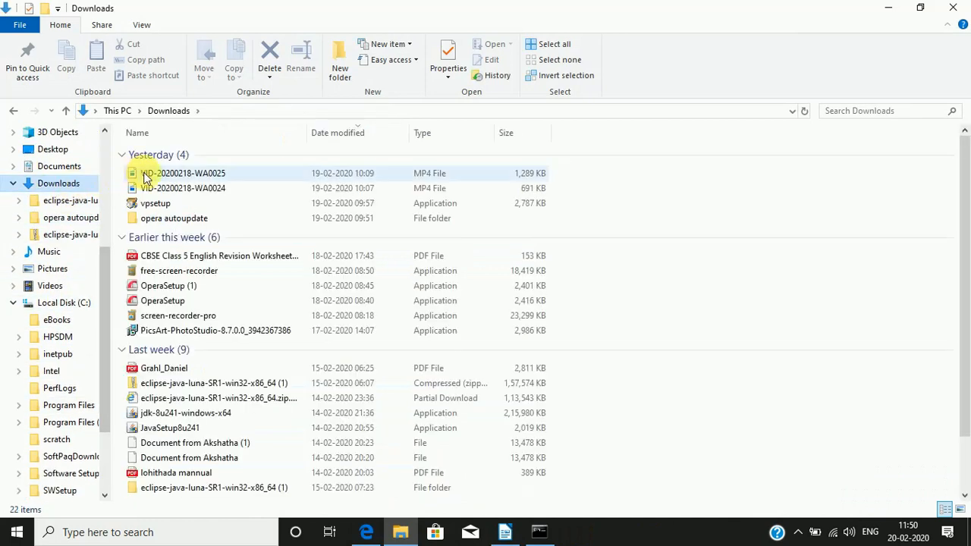
double_click(205, 387)
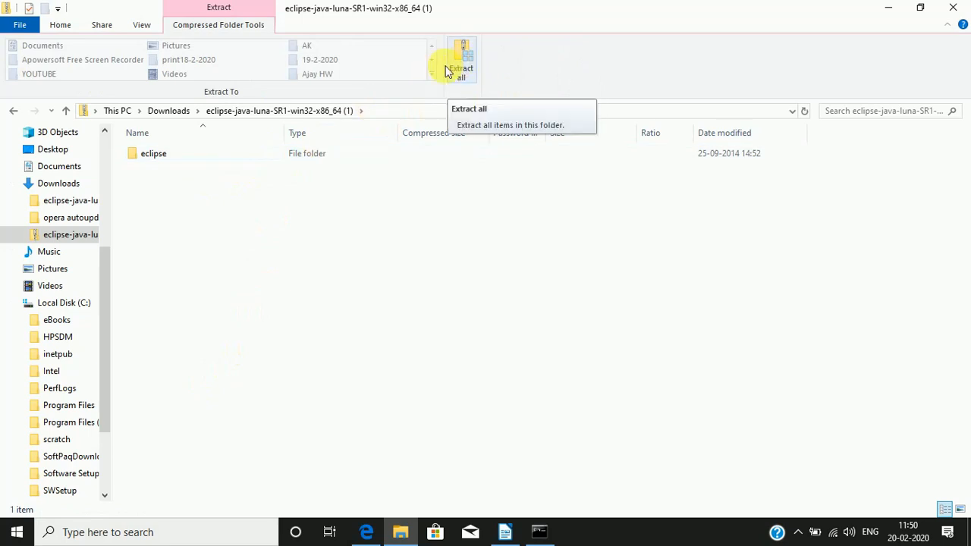
click(11, 111)
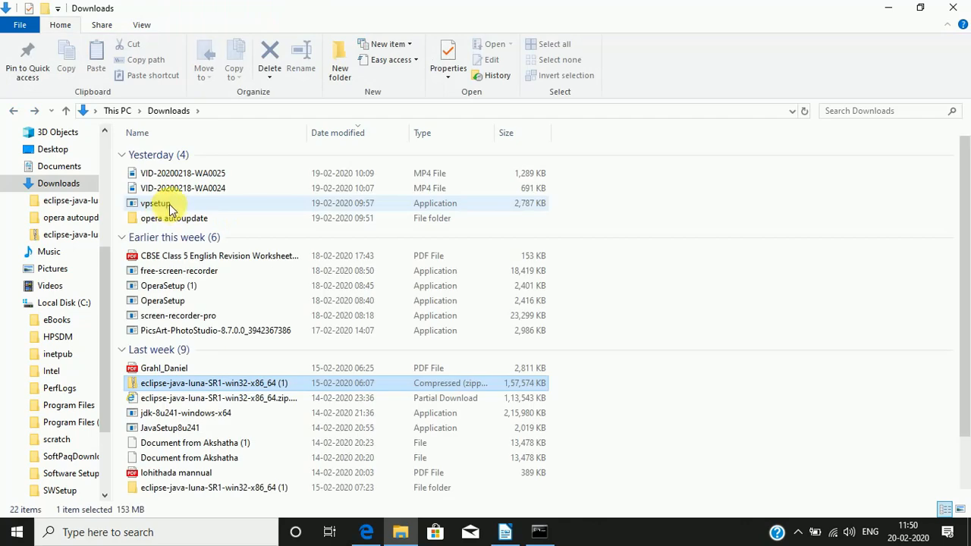
scroll(186, 274, down, 2)
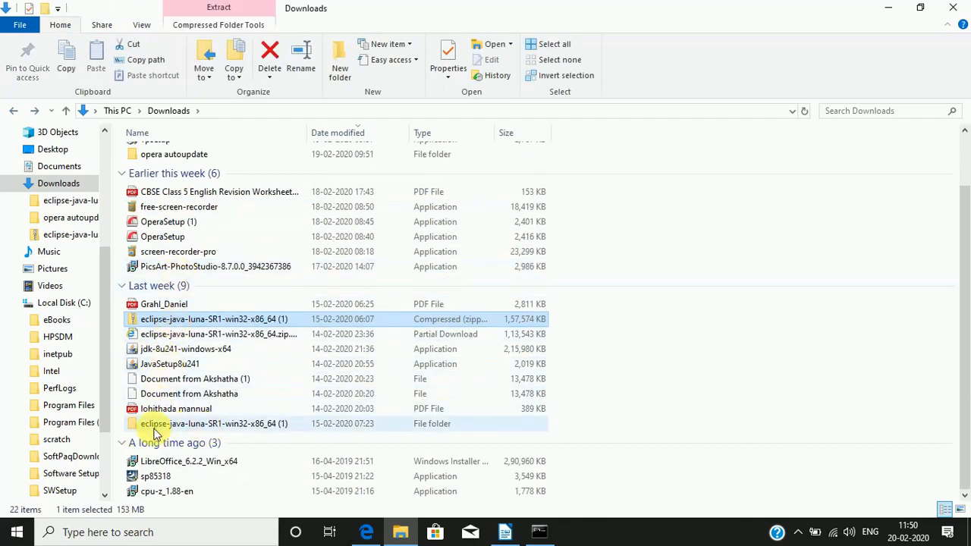
Step: Launch eclipse from the eclipse folder inside the extracted eclipse-java-luna-SR1-win32-x86_64 (1) folder and accept the proposed workspace
click(225, 429)
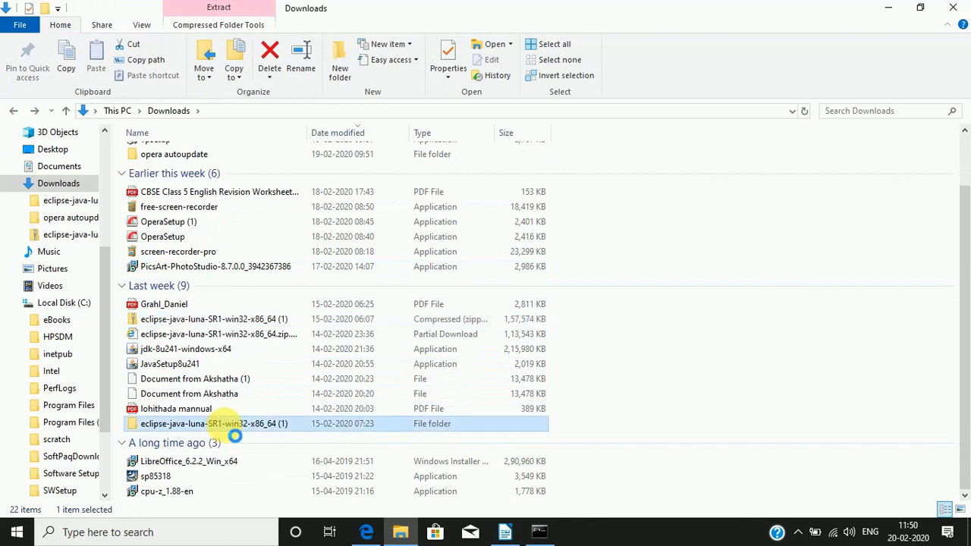
double_click(235, 435)
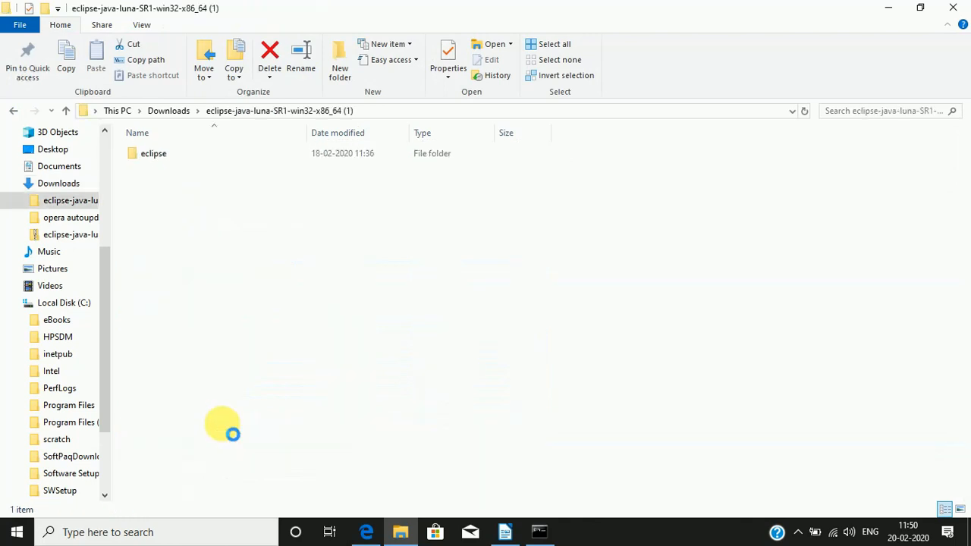
click(157, 160)
double_click(165, 165)
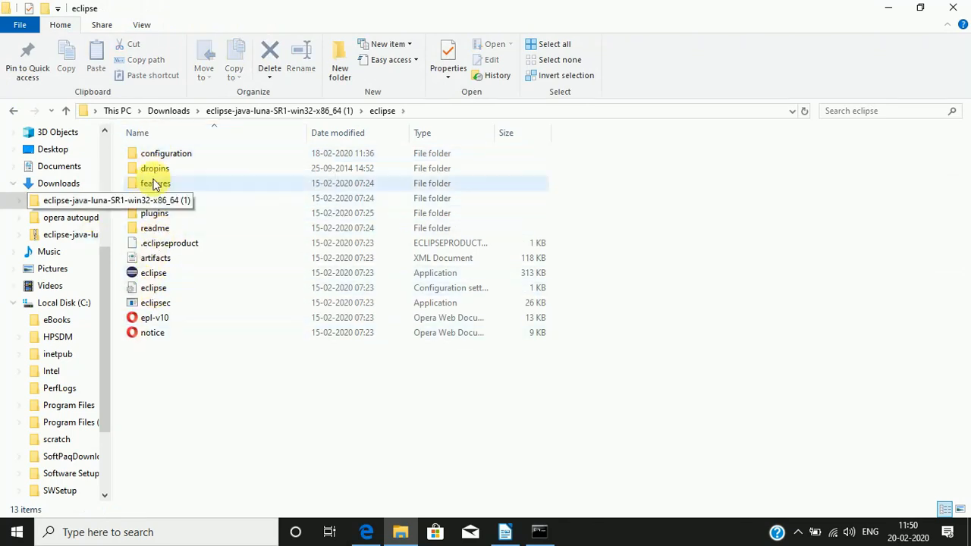
double_click(132, 279)
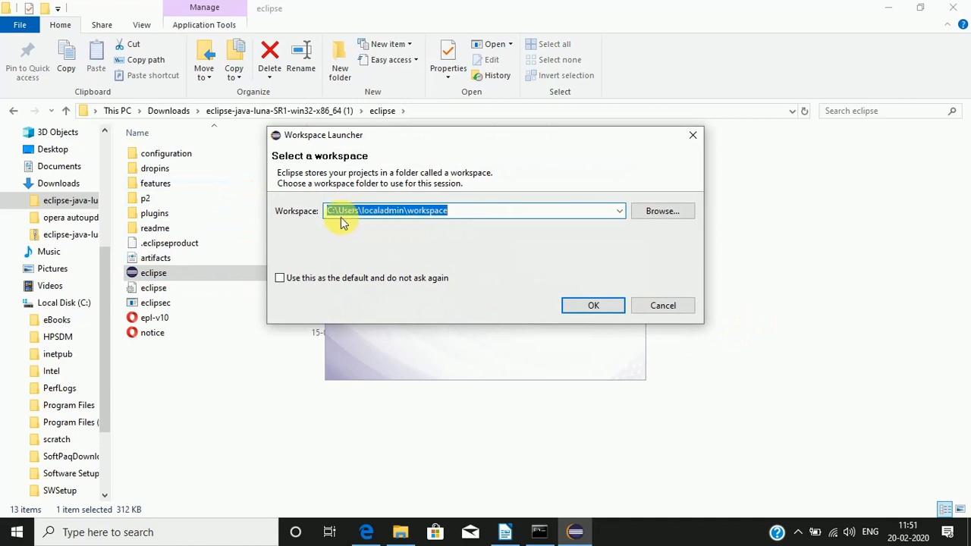
click(460, 215)
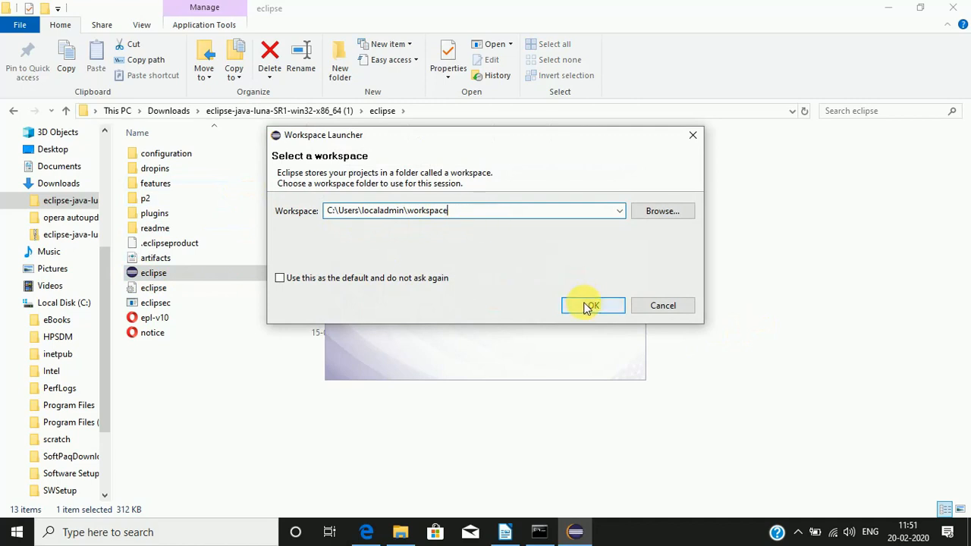
click(588, 307)
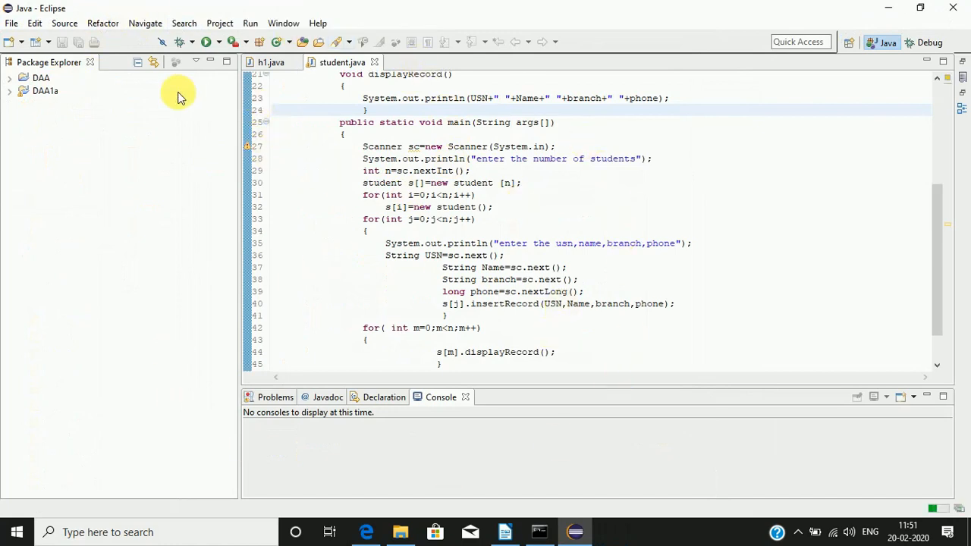
Step: Minimize the Package Explorer and create a new Java project named java1 with the default settings
click(213, 63)
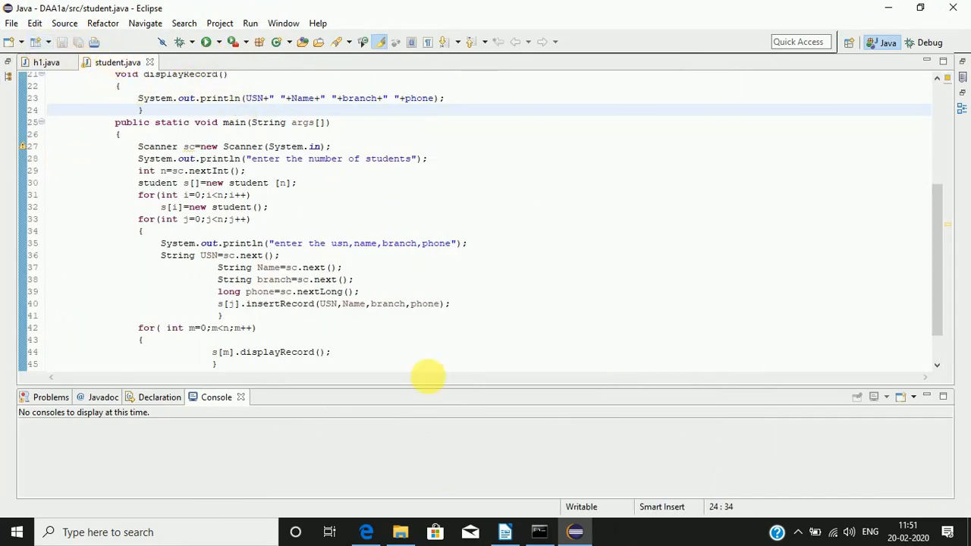
click(11, 23)
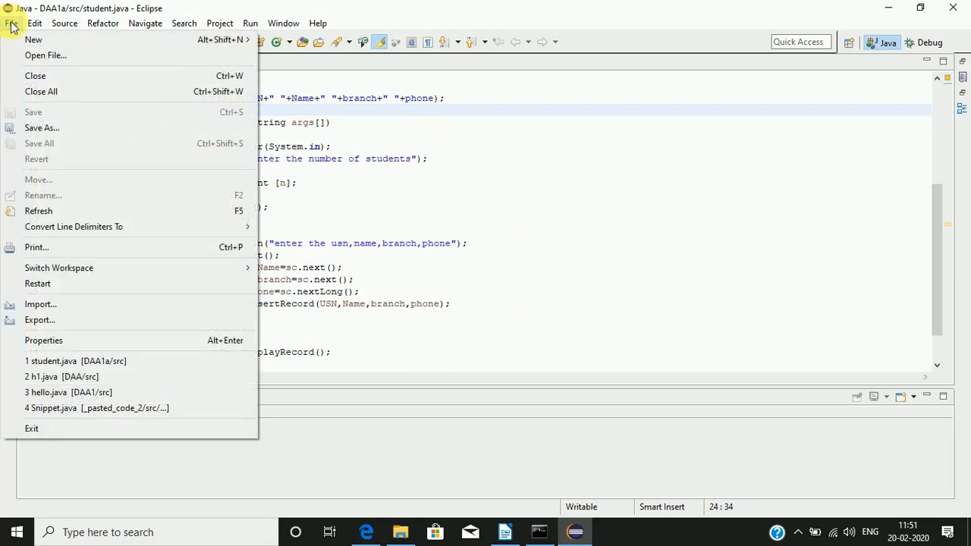
mouse_move(25, 42)
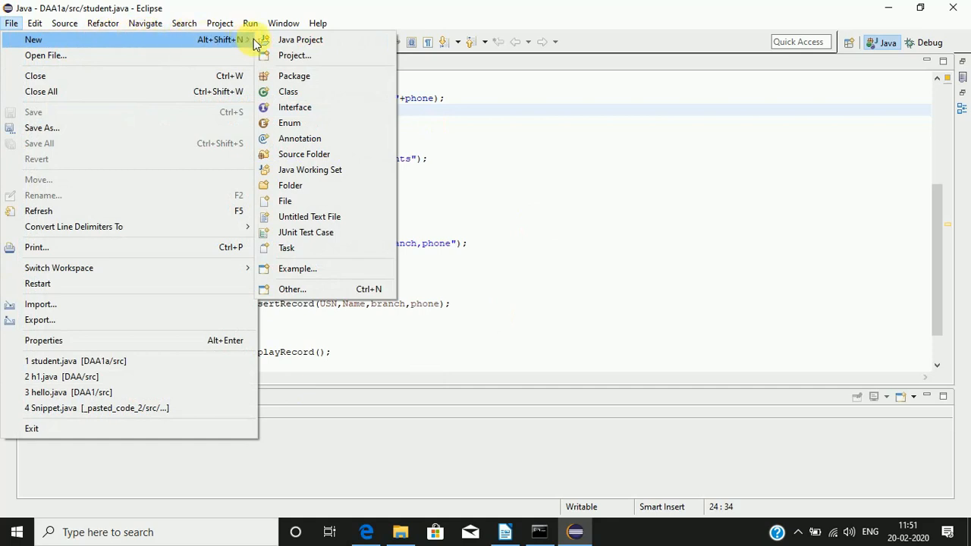
click(295, 56)
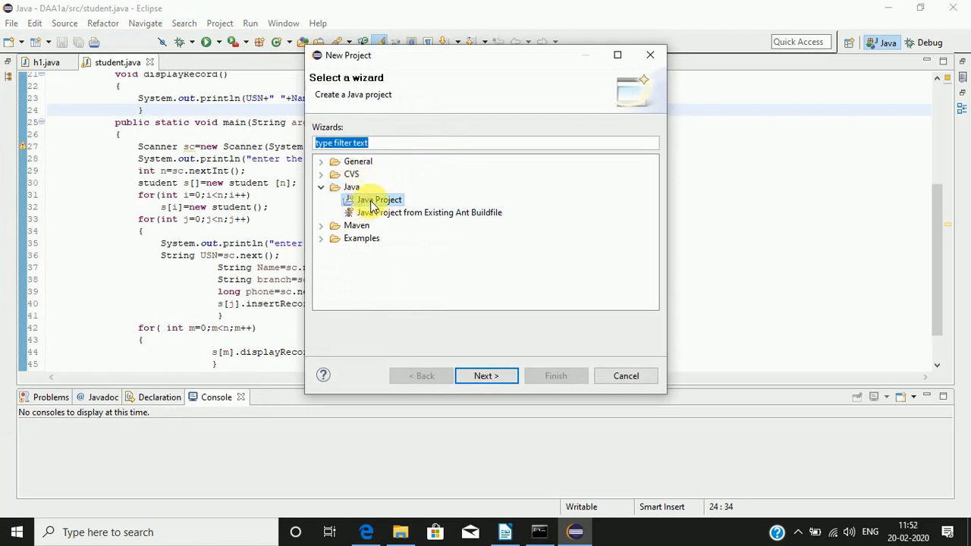
click(361, 202)
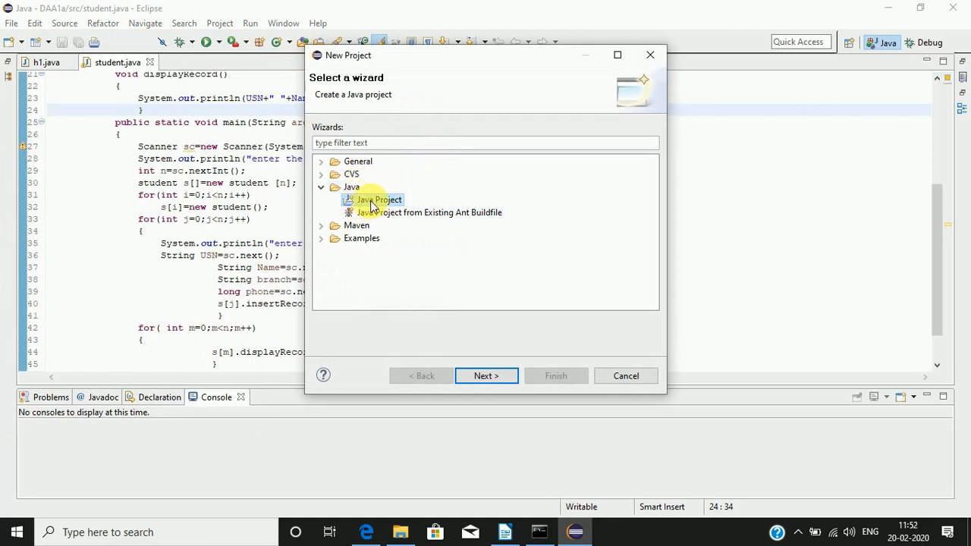
click(488, 376)
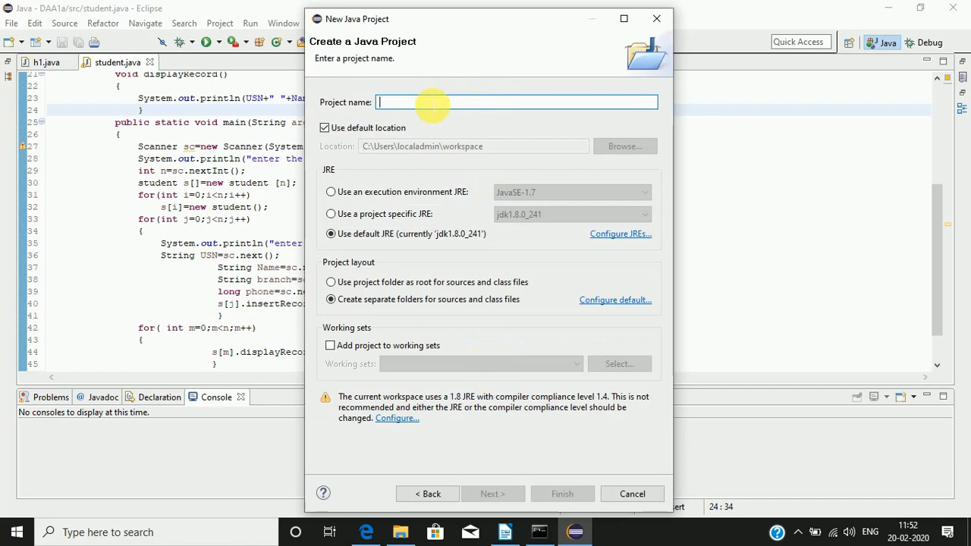
text(java1)
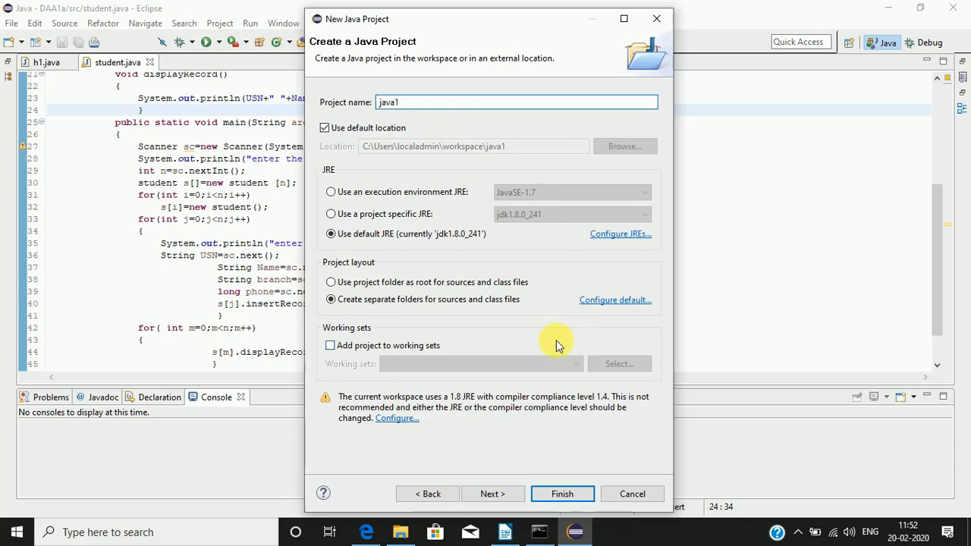
click(562, 494)
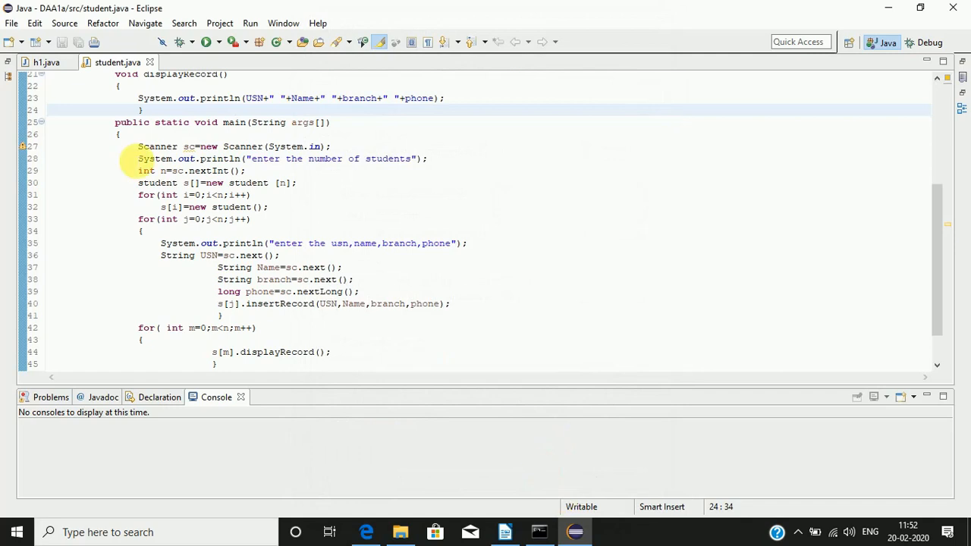
Step: Restore the Package Explorer, expand java1 and create a class named hello in its src folder
click(7, 61)
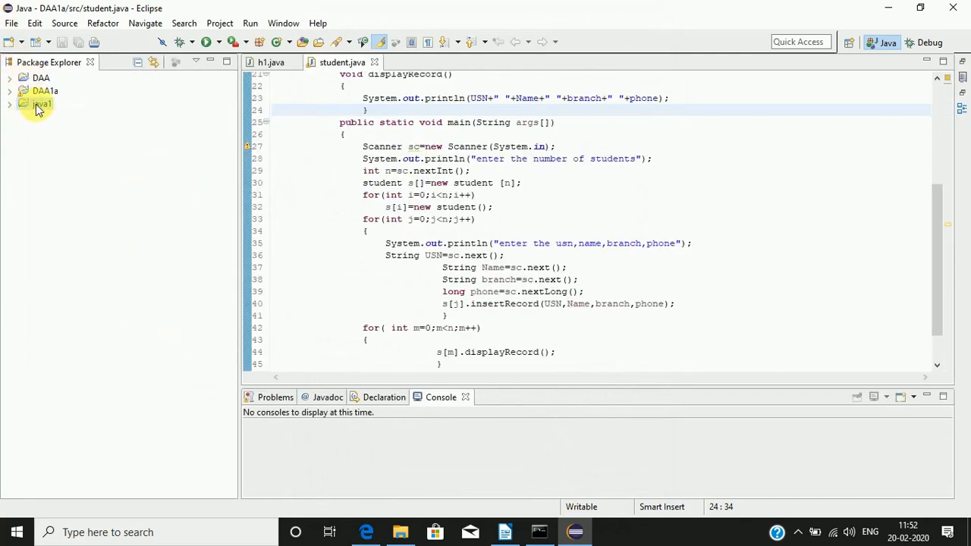
click(13, 109)
click(9, 104)
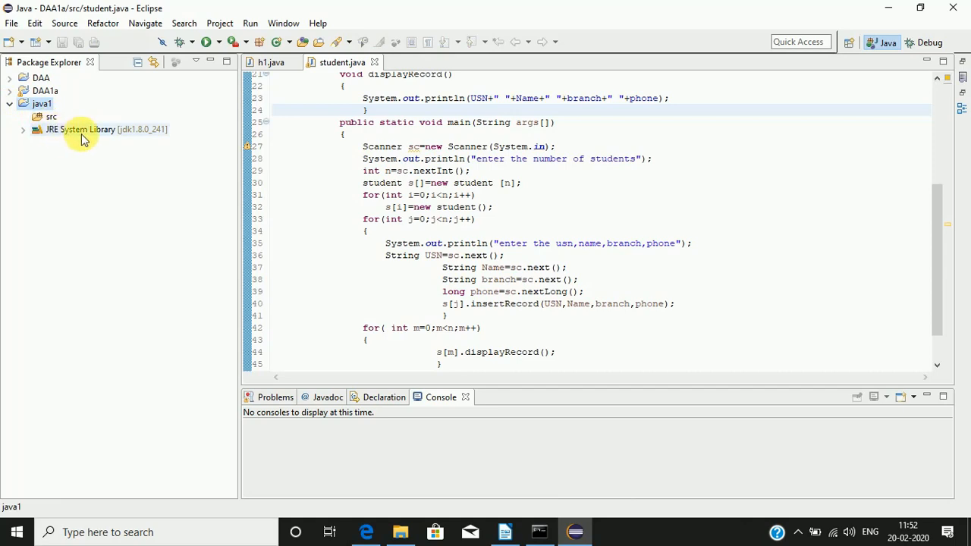
right_click(51, 120)
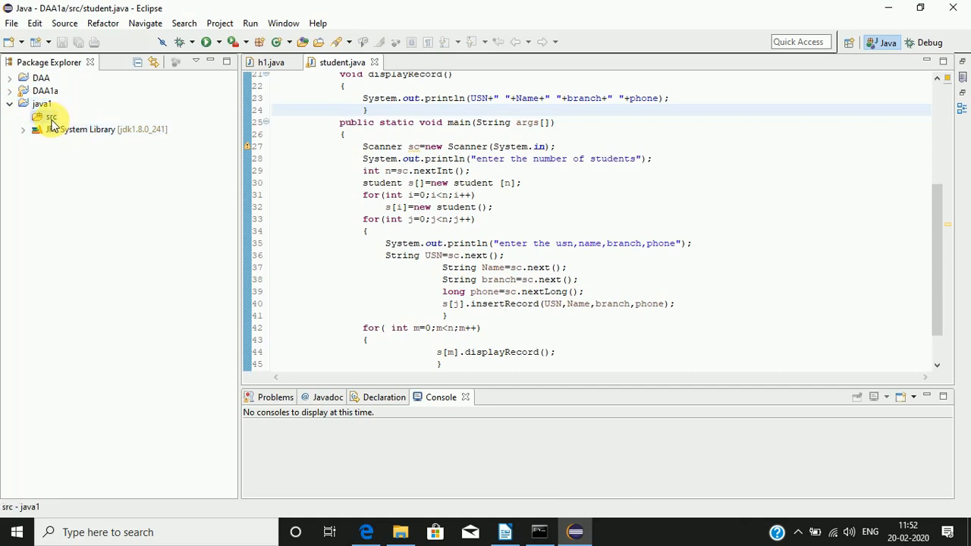
mouse_move(78, 117)
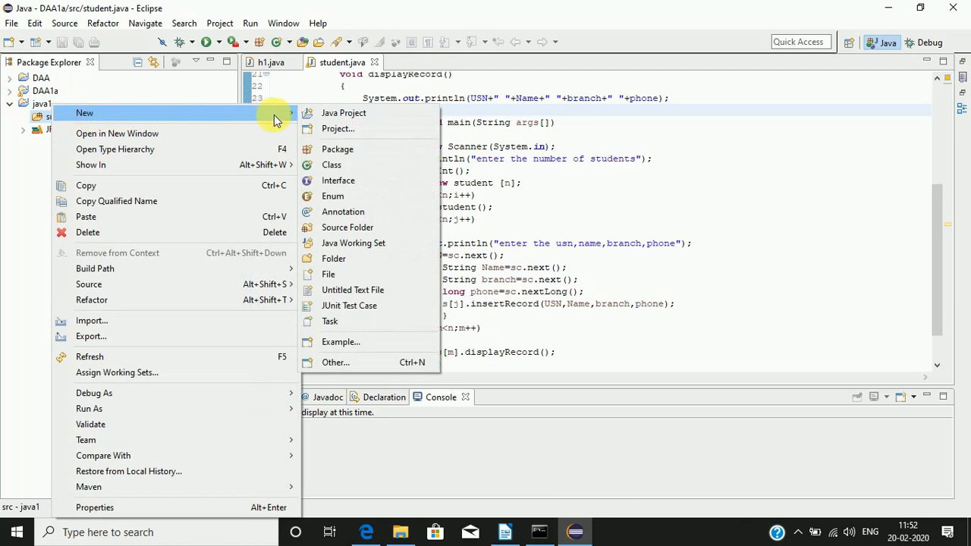
click(333, 169)
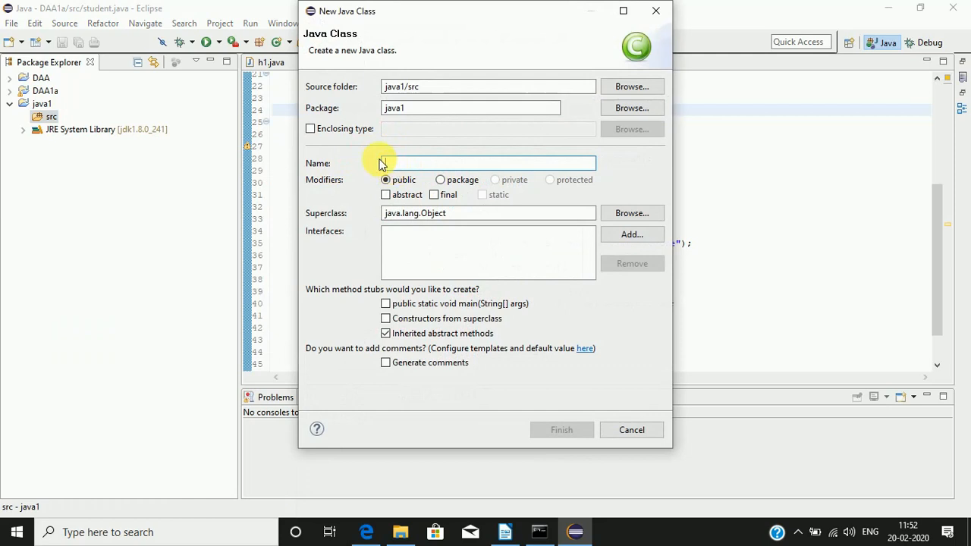
text(hello)
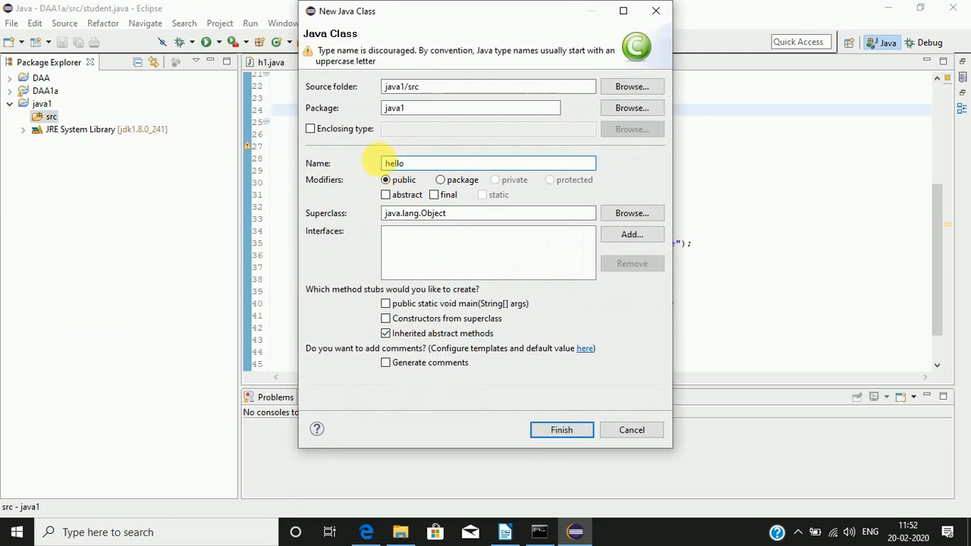
click(562, 430)
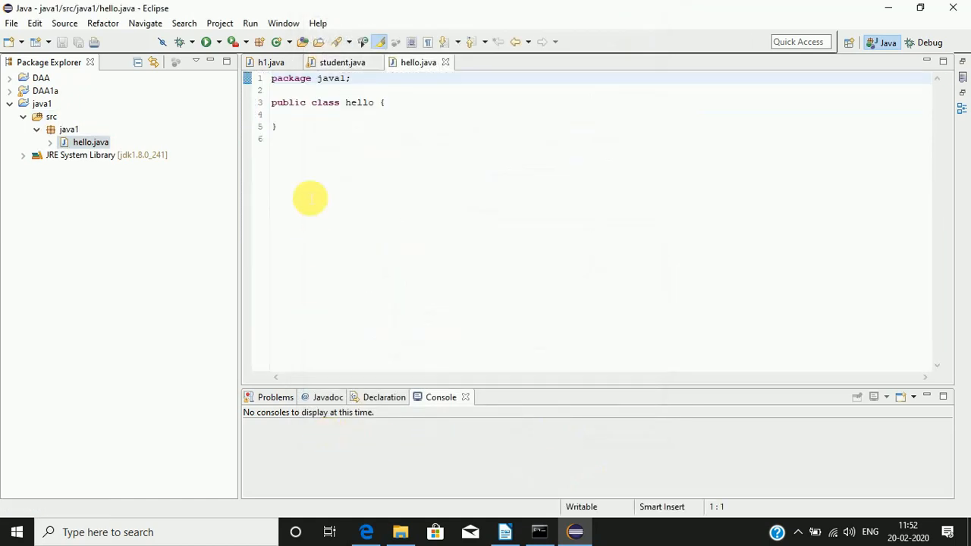
Step: Copy the main method from h1.java into the body of the hello class in hello.java
click(404, 106)
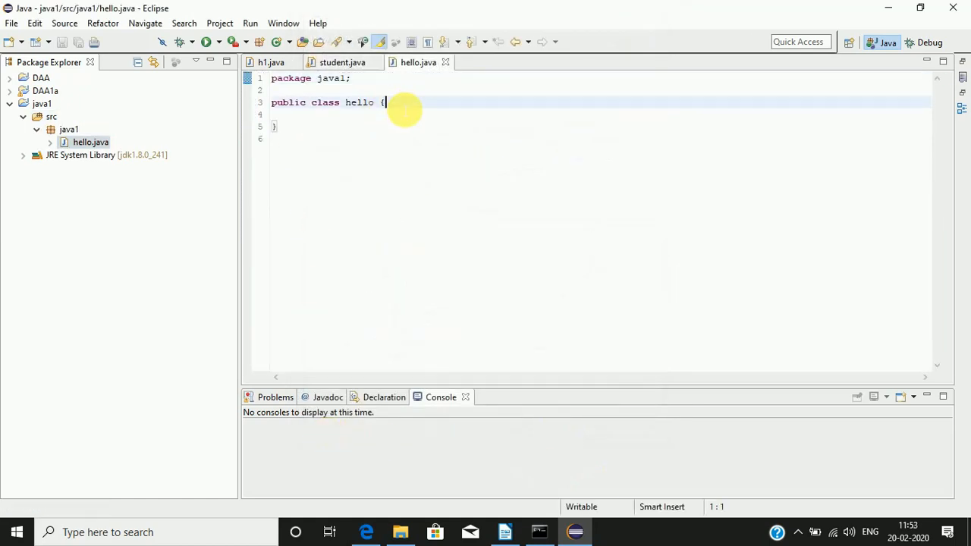
key(Return)
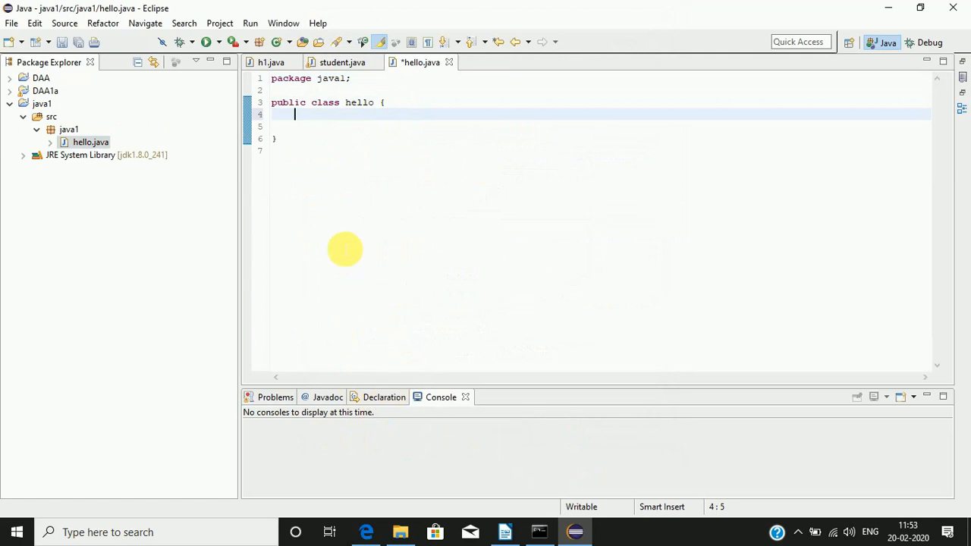
click(271, 63)
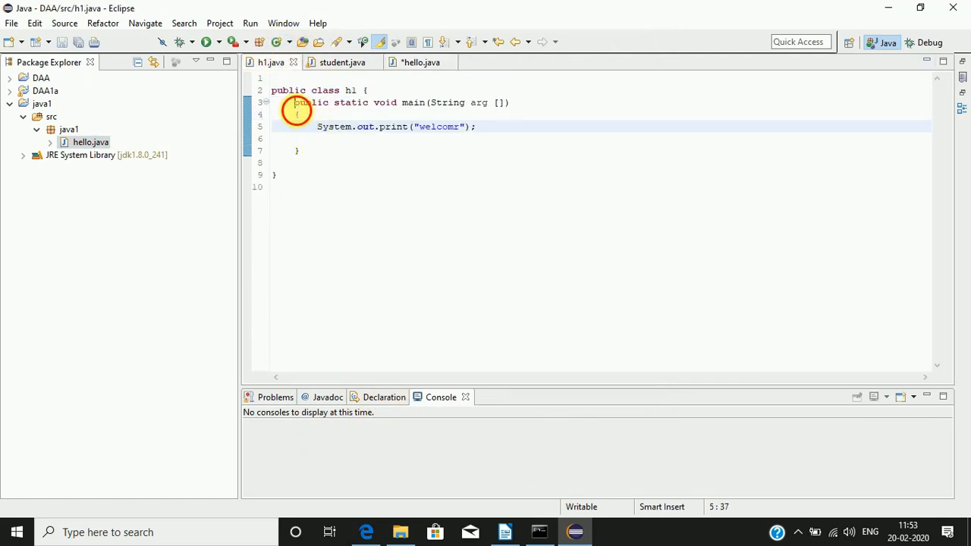
drag(294, 102, 302, 163)
key(ctrl+c)
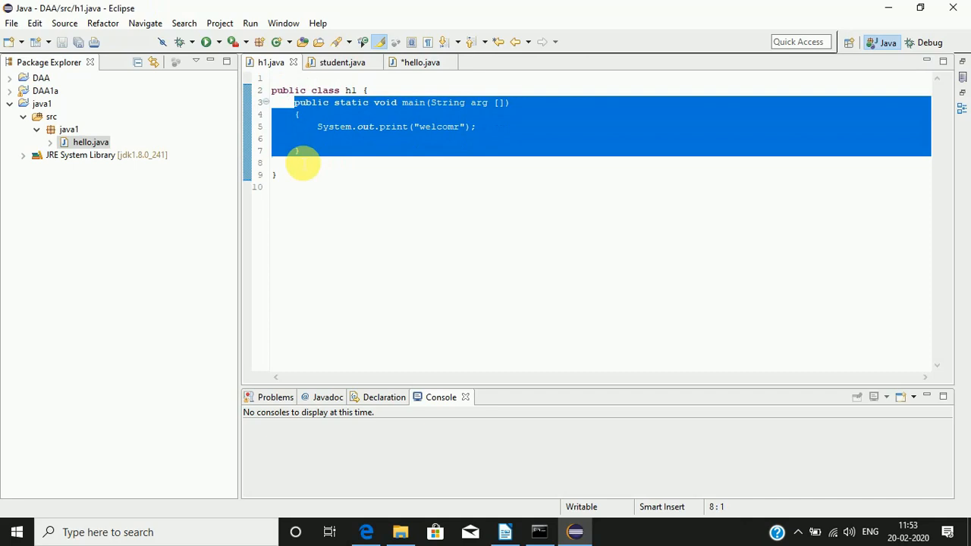
click(422, 63)
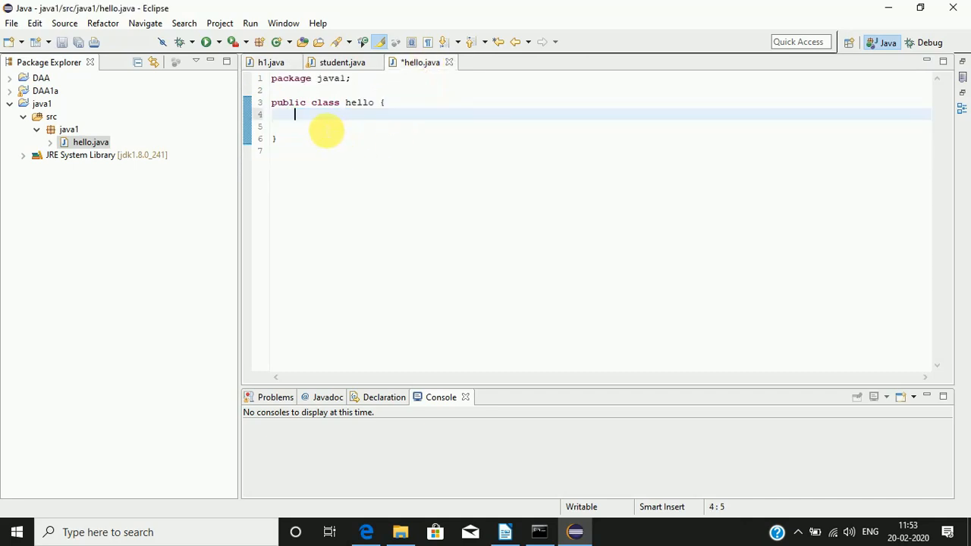
key(ctrl+v)
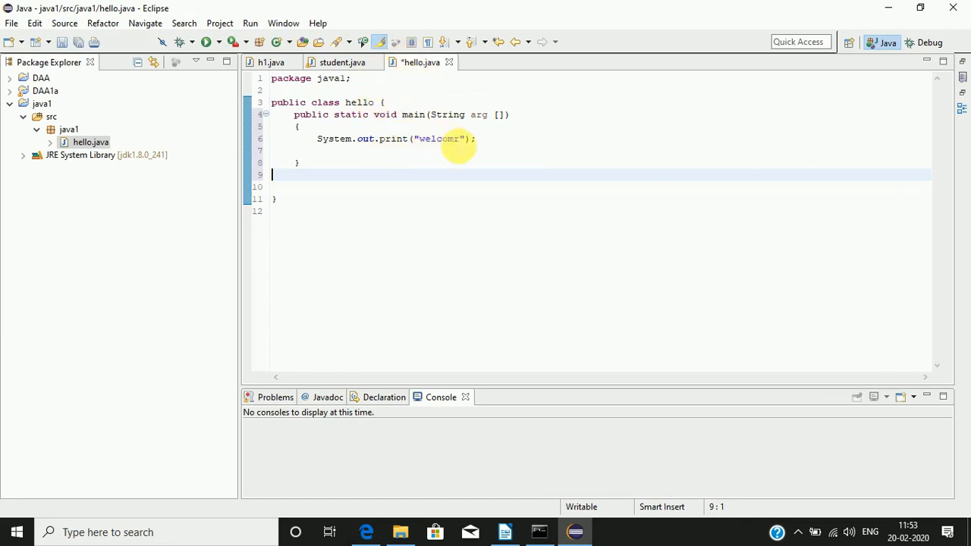
Step: Correct the printed text in hello.java to "welcome" and run the program
click(460, 139)
key(BackSpace)
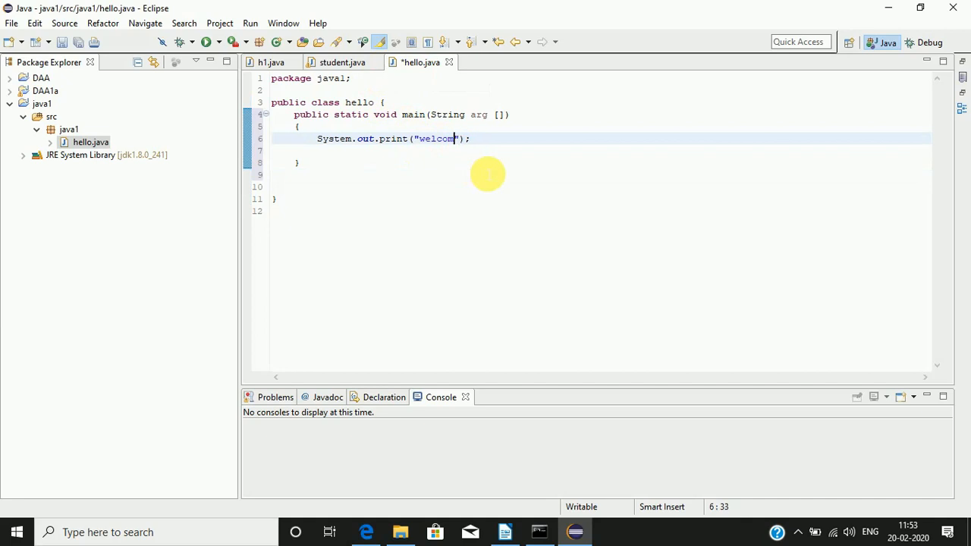
text(e)
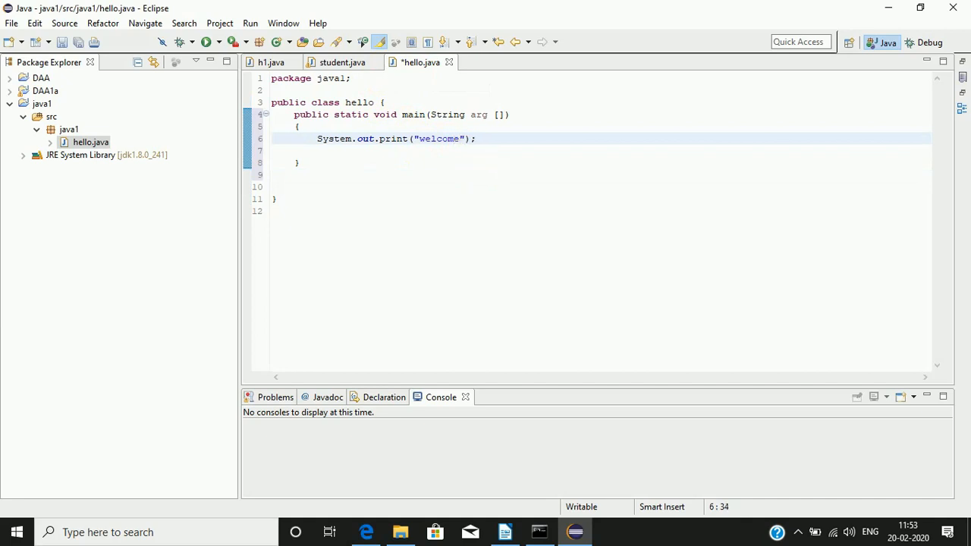
click(426, 190)
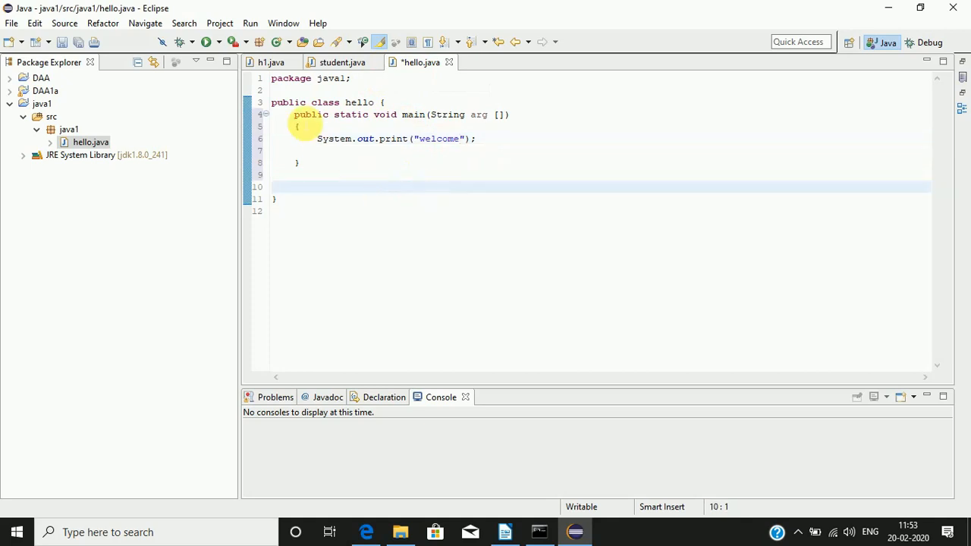
click(207, 43)
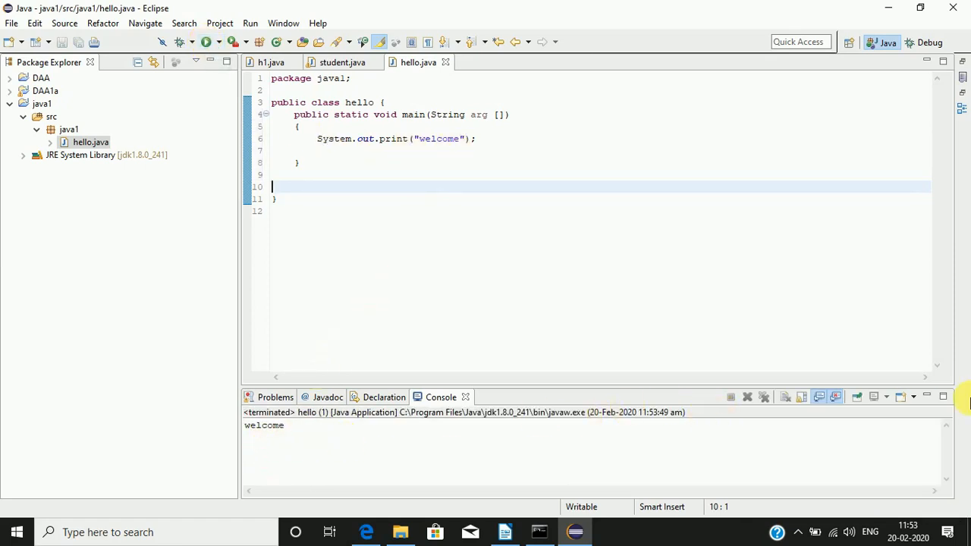
Step: Minimize the Console area, restore the Task List and Outline views and close both of them
click(926, 397)
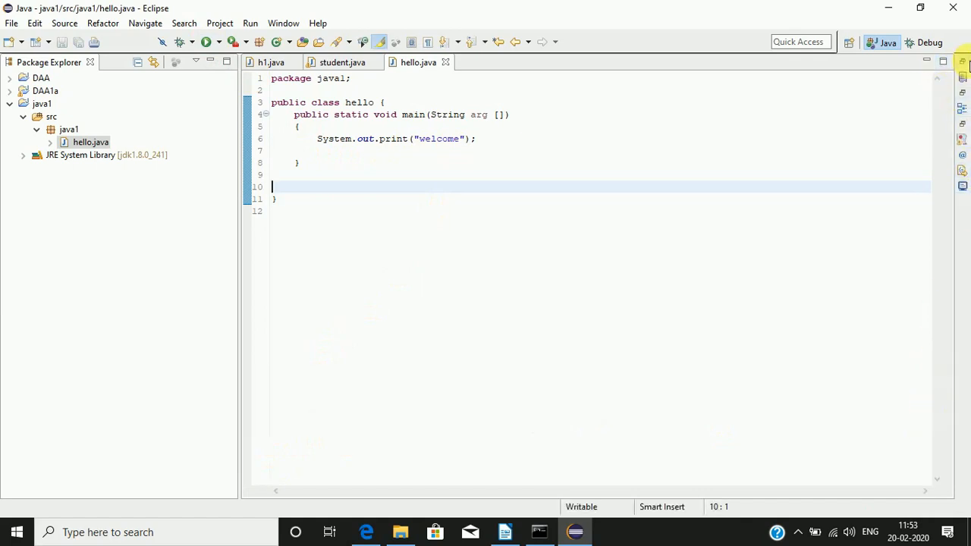
click(964, 63)
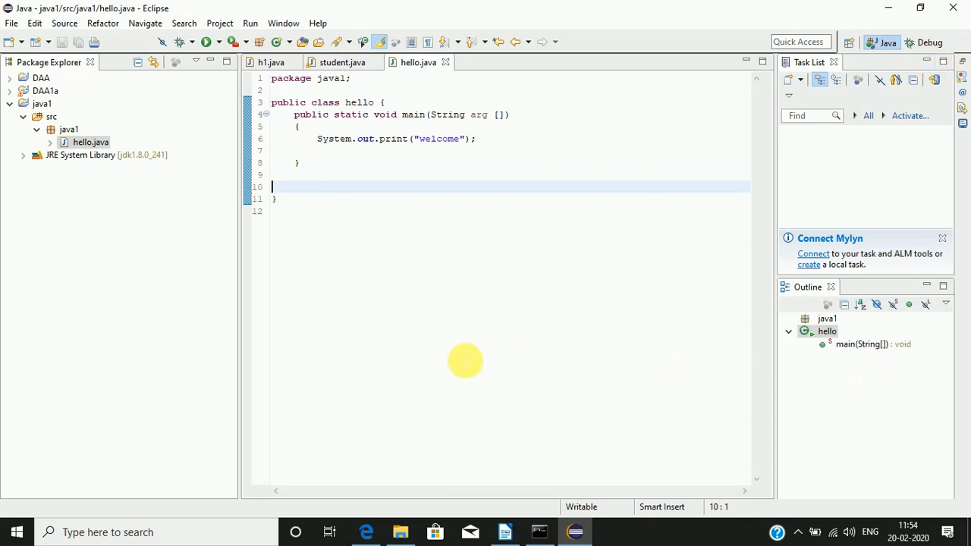
click(833, 63)
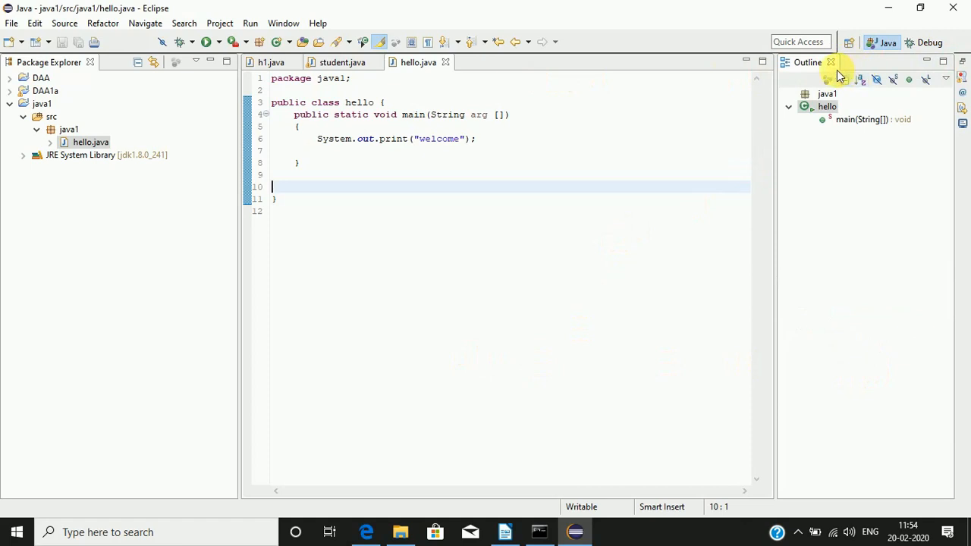
click(832, 64)
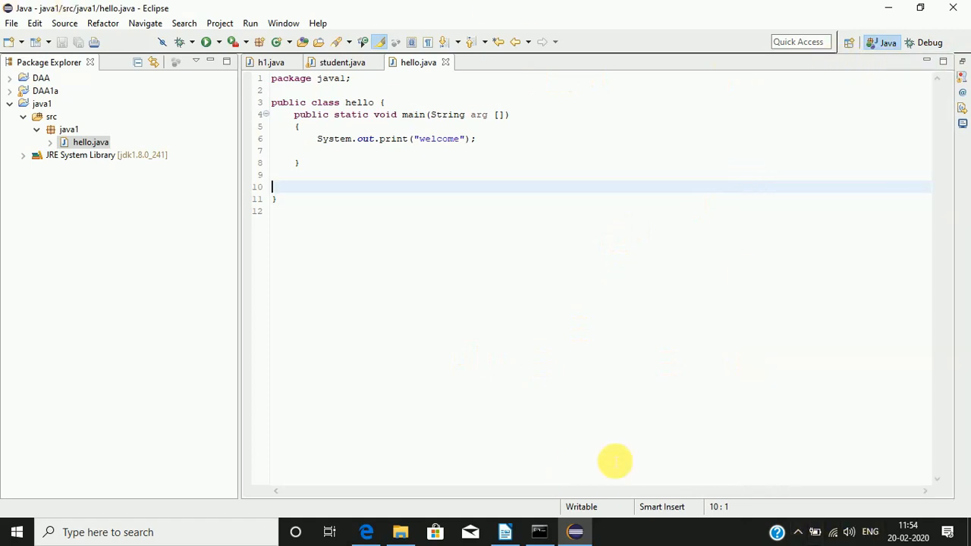
Step: Minimize and restore the Package Explorer, and bring up the Console to view the program's output
click(211, 62)
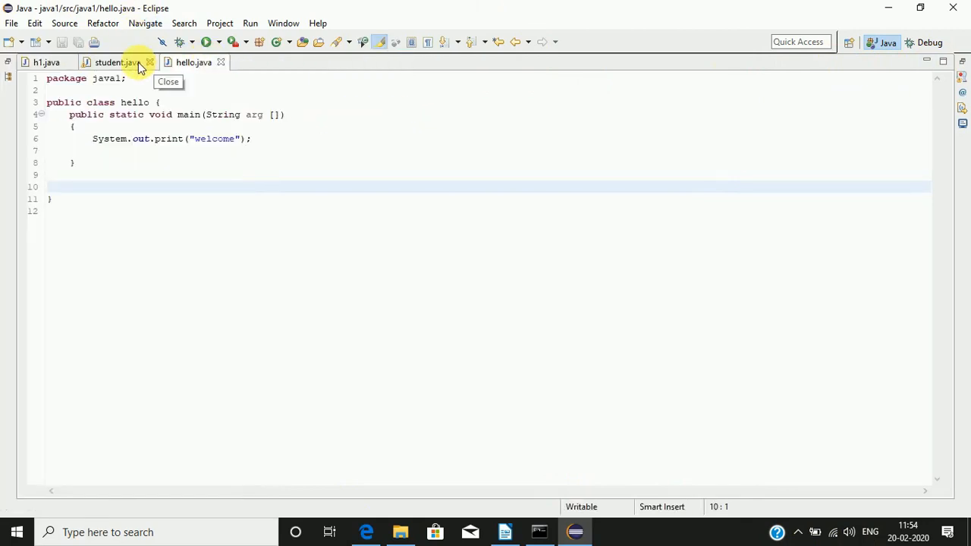
click(7, 62)
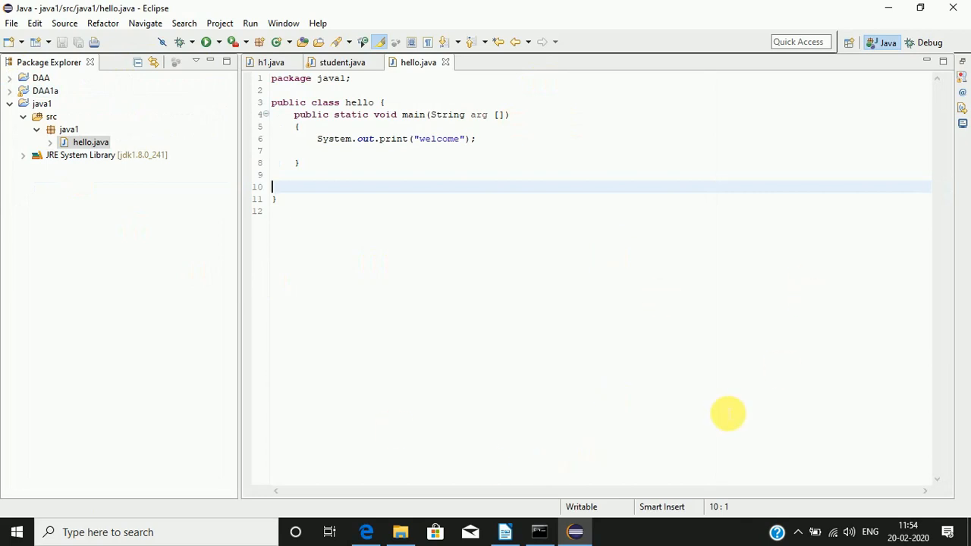
click(964, 125)
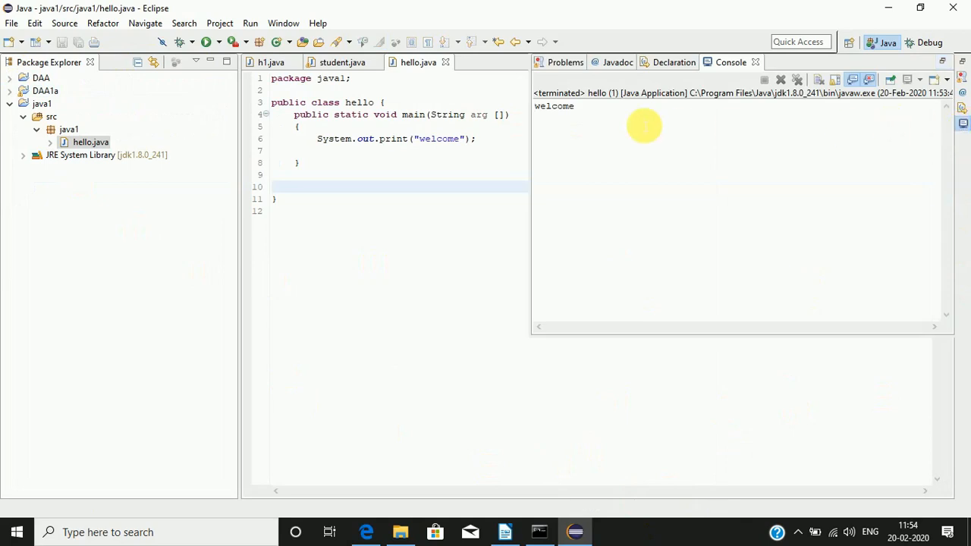